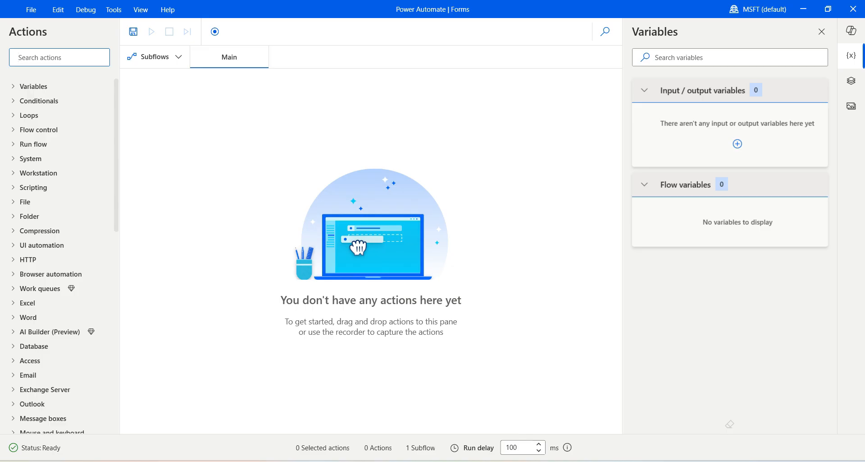
- Search for 'input di', drag Display input dialog onto Main, then cancel it so the flow stays empty
type("nput di")
left_click_drag(68, 100, 402, 96)
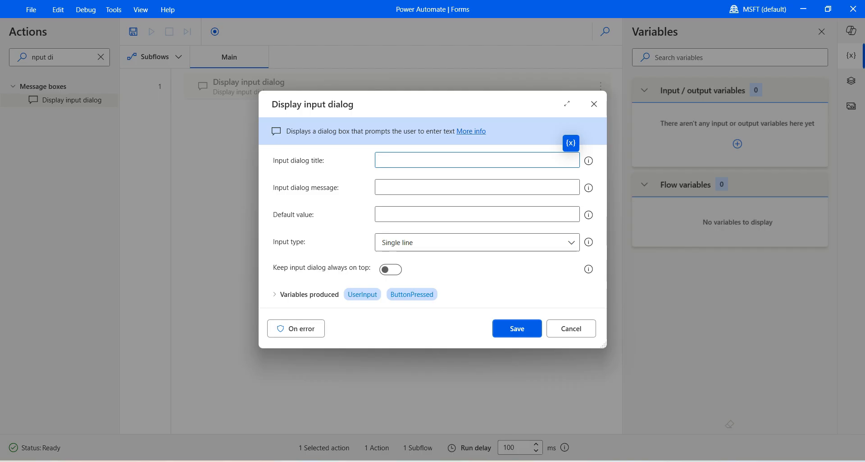
left_click(571, 328)
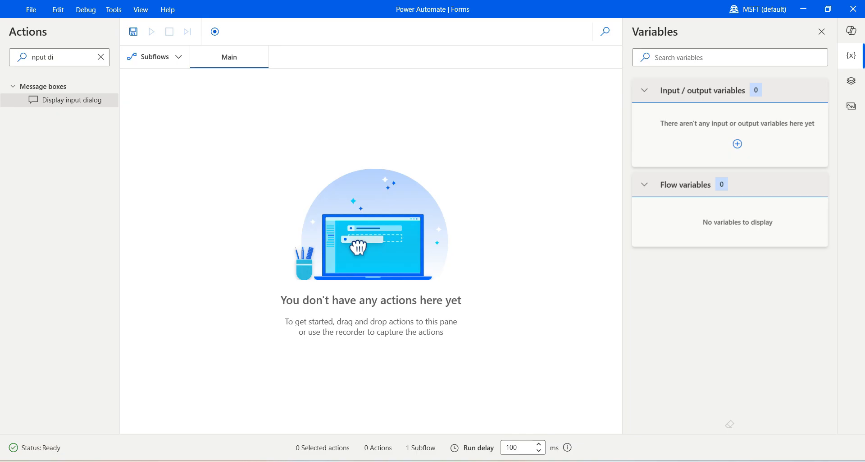
- Search actions for 'custom for' and add Display custom form to Main
left_click(101, 56)
type("cu")
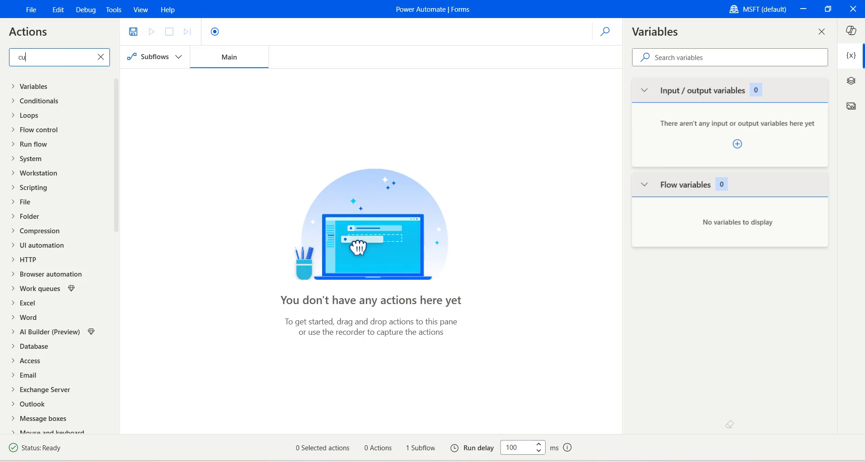
type("stom for")
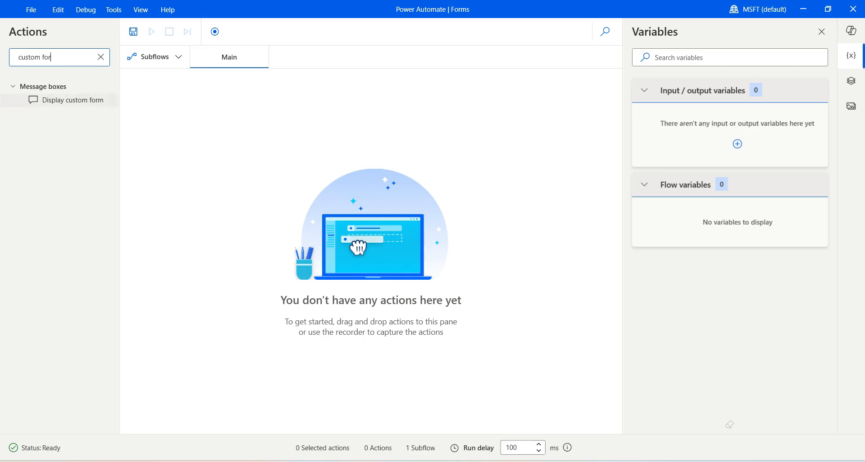
left_click_drag(72, 99, 401, 97)
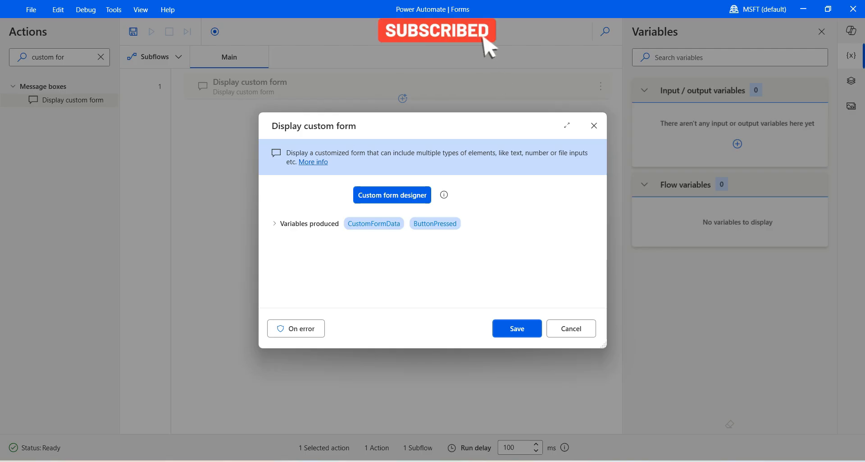
- Rename the produced variable CustomFormData to ContactData
left_click(275, 223)
left_click_drag(344, 243, 361, 242)
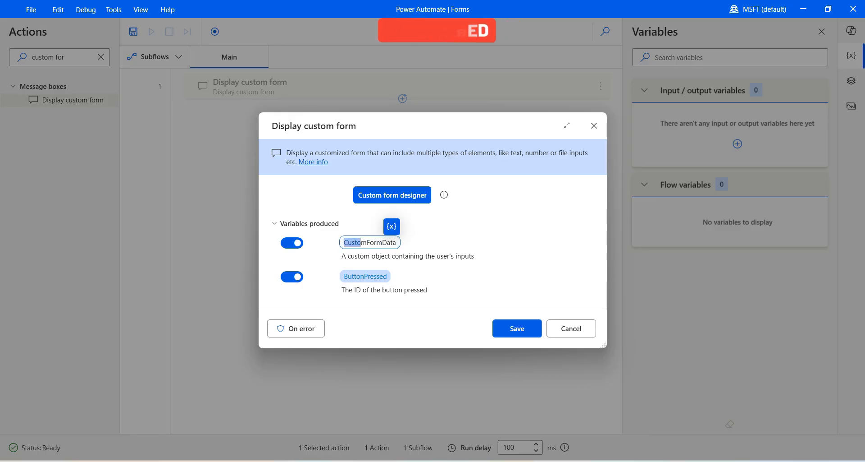
key("BackSpace")
key("Delete")
key("Delete")
key("Delete")
key("Delete")
key("Delete")
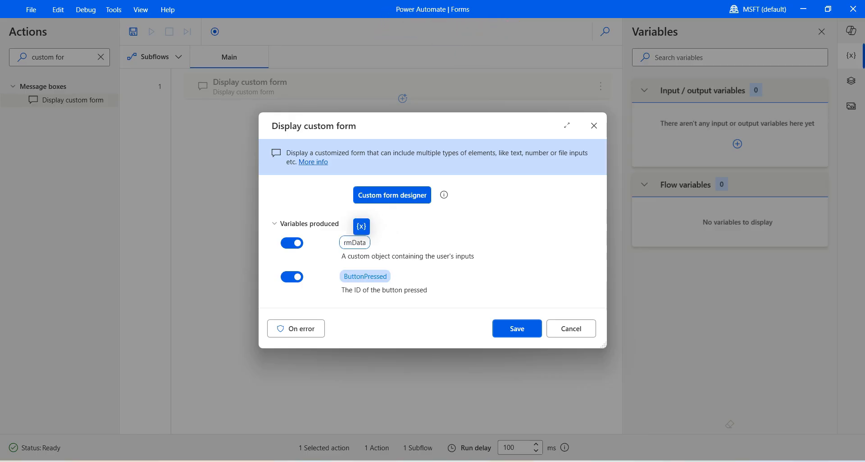
type("Contact")
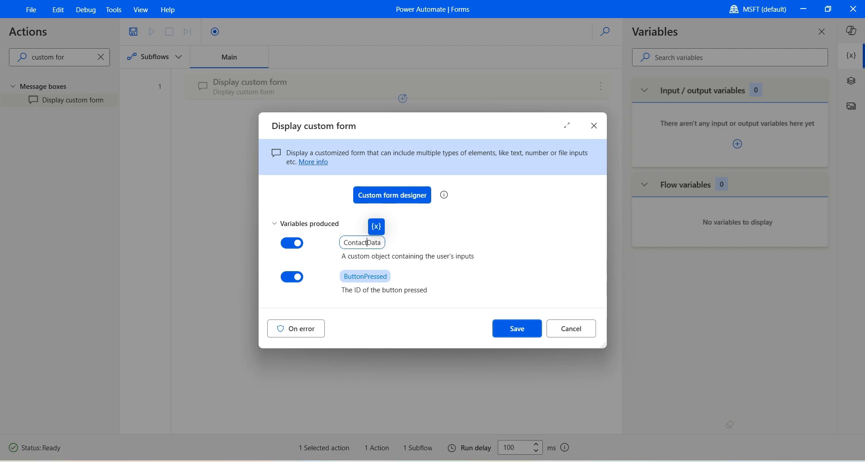
key("Return")
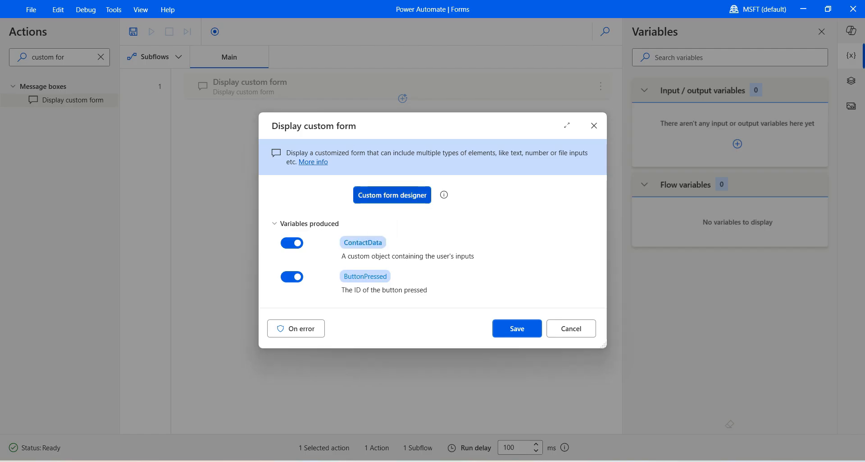
- In the custom form designer, add a text input with ID txtFirstName
left_click(392, 194)
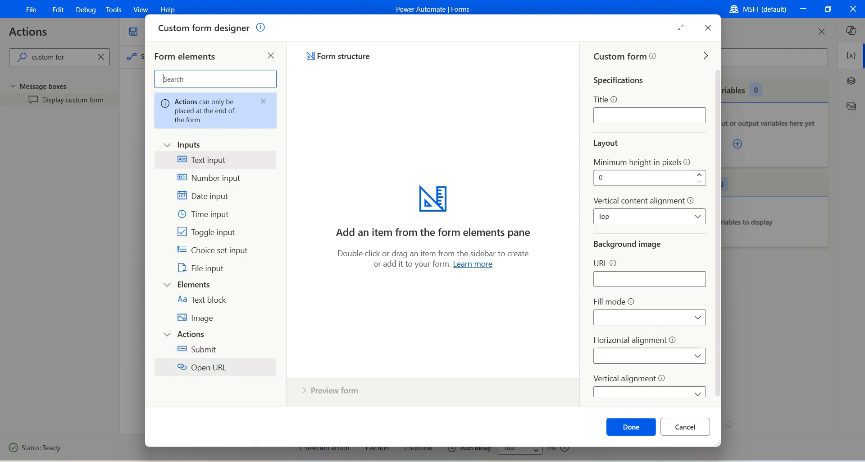
left_click_drag(207, 159, 401, 78)
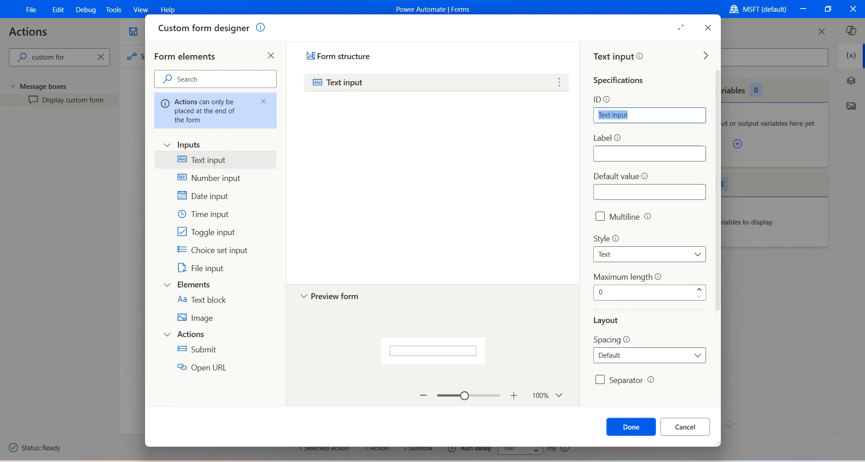
type("txtFirstName")
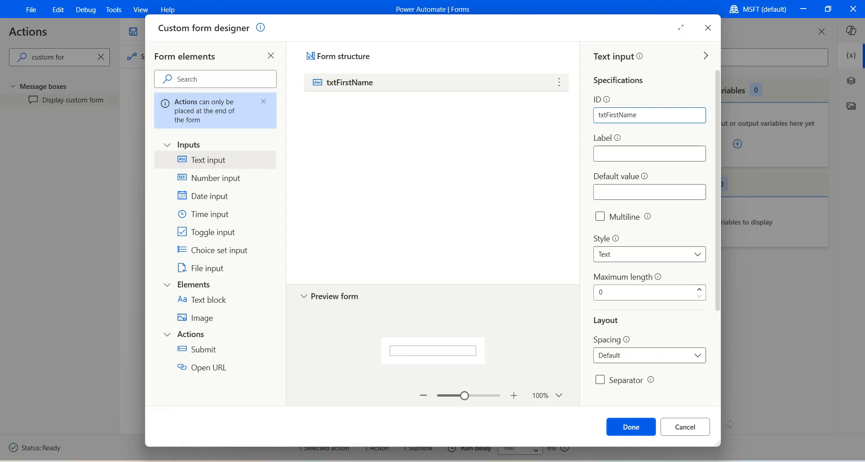
- Make txtFirstName required with the error message 'Please provide First Name'
scroll(650, 239, "down", 3)
scroll(650, 239, "up", 3)
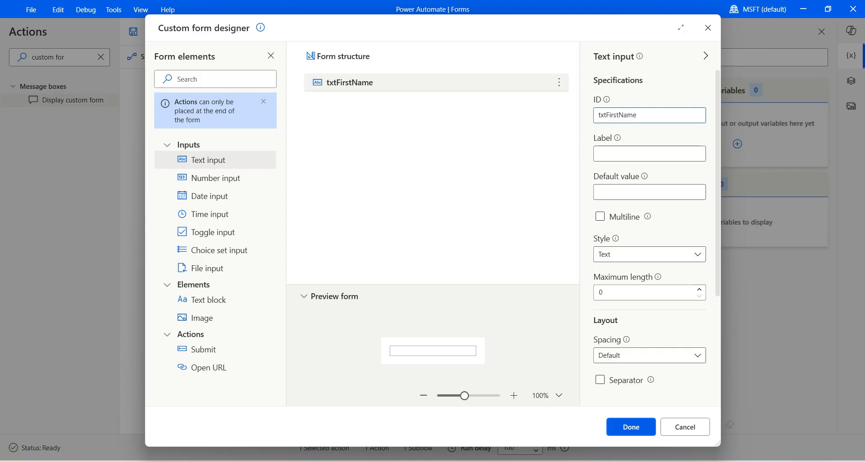
scroll(650, 235, "down", 3)
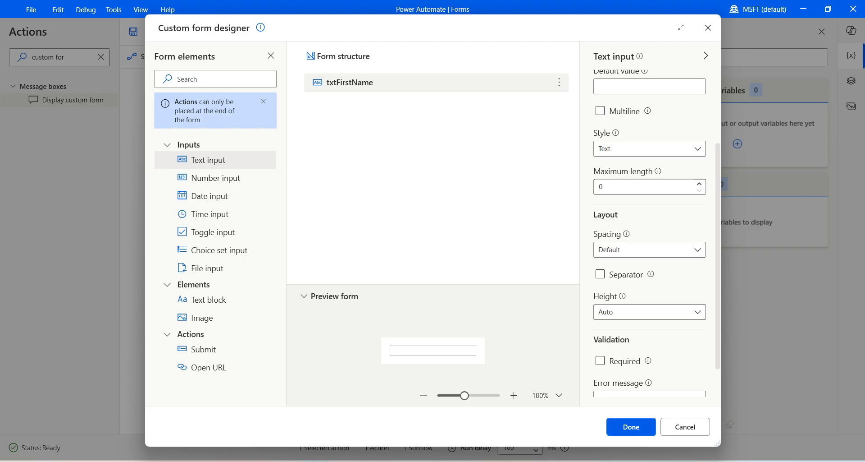
scroll(650, 233, "down", 1)
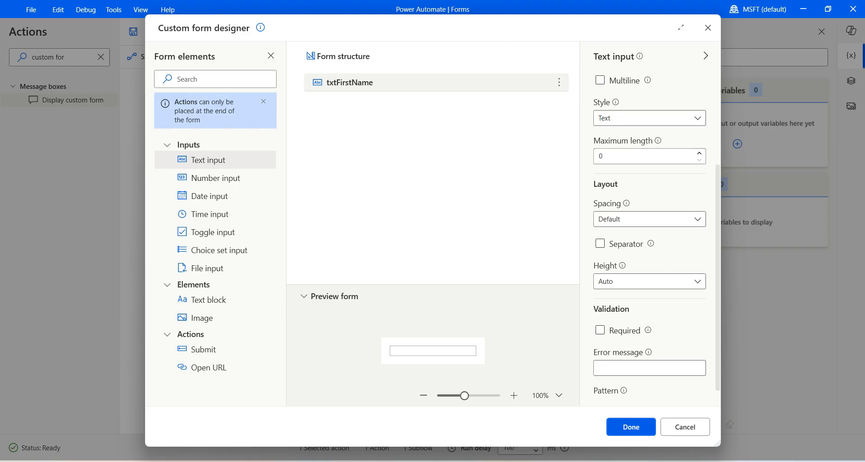
left_click(600, 330)
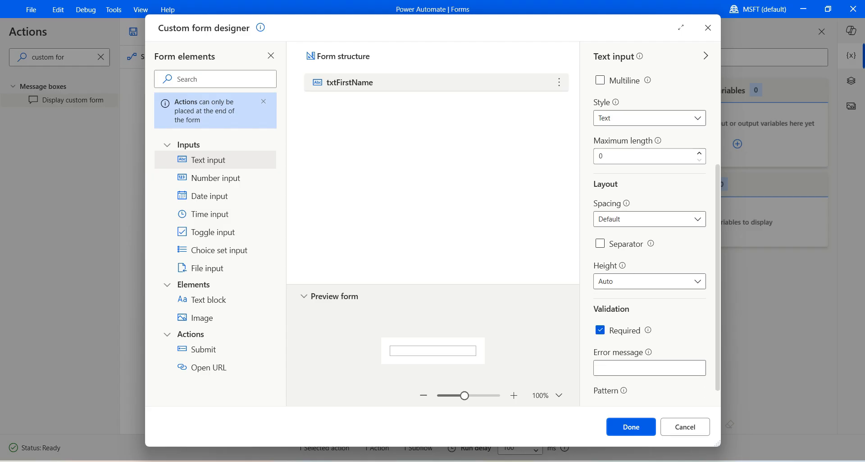
scroll(600, 330, "down", 1)
left_click(650, 346)
type("Please provide First Name")
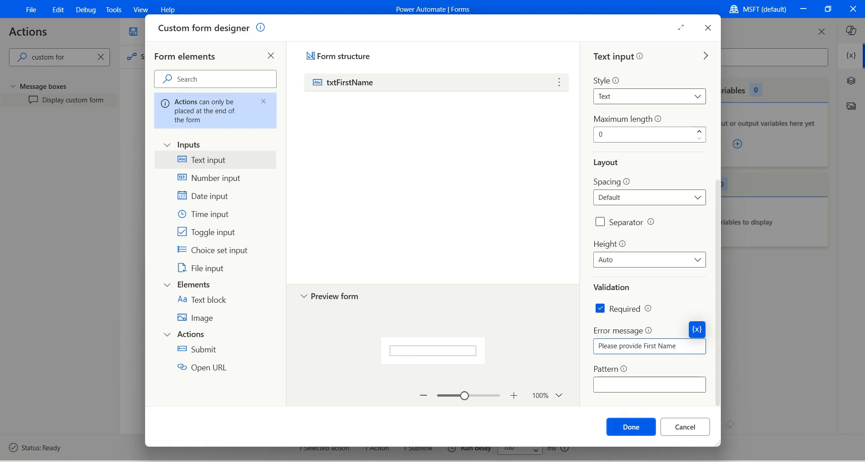
mouse_move(623, 369)
- Add text input txtLastName with style Text, required, error 'Please provide Last Name'
left_click_drag(207, 159, 344, 101)
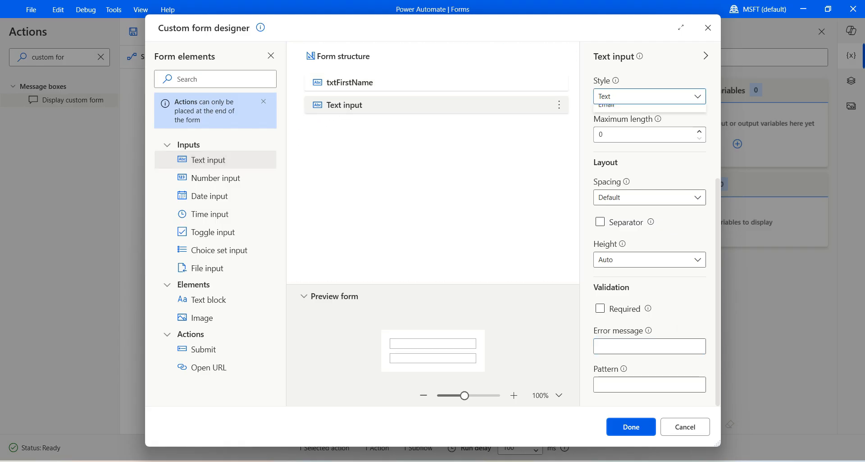
type("txtLastName")
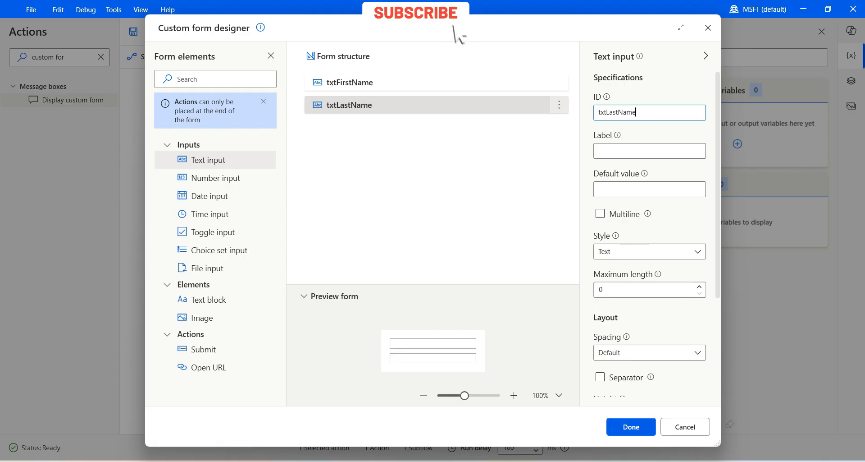
left_click(650, 252)
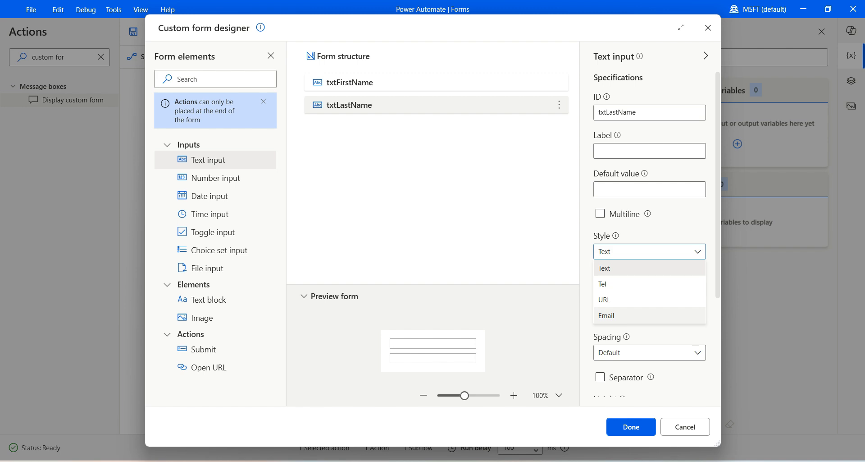
left_click(650, 268)
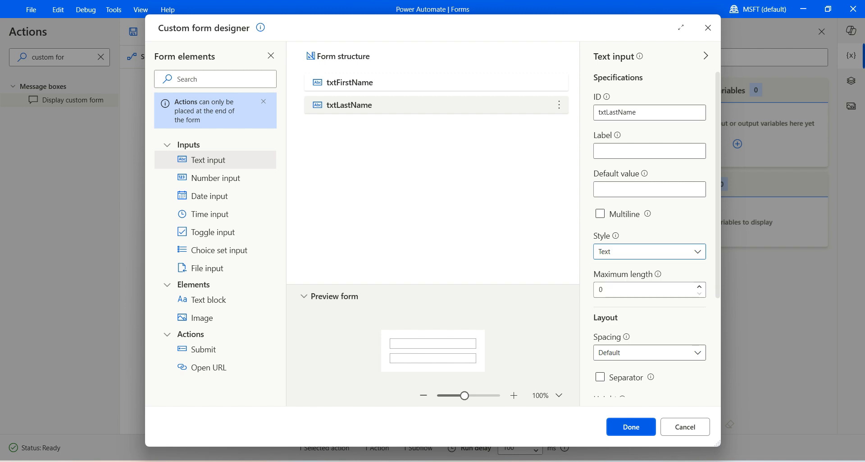
scroll(649, 234, "down", 3)
left_click(600, 308)
left_click(649, 346)
type("Please provide Last Name")
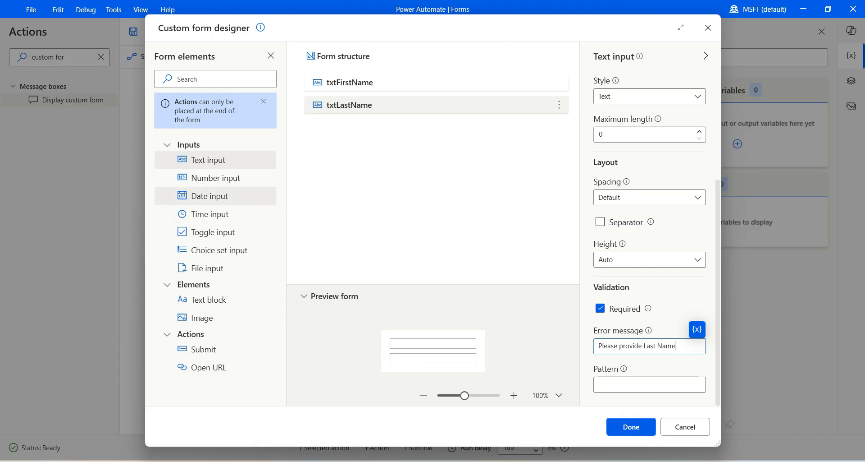
- Add a number input below txtLastName and give it the ID txtPhoneNumber
left_click_drag(212, 178, 353, 119)
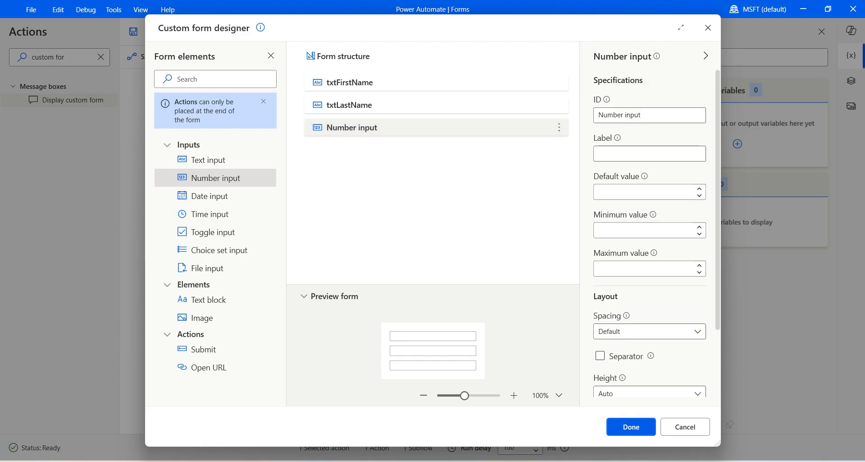
left_click(654, 115)
key("ctrl+a")
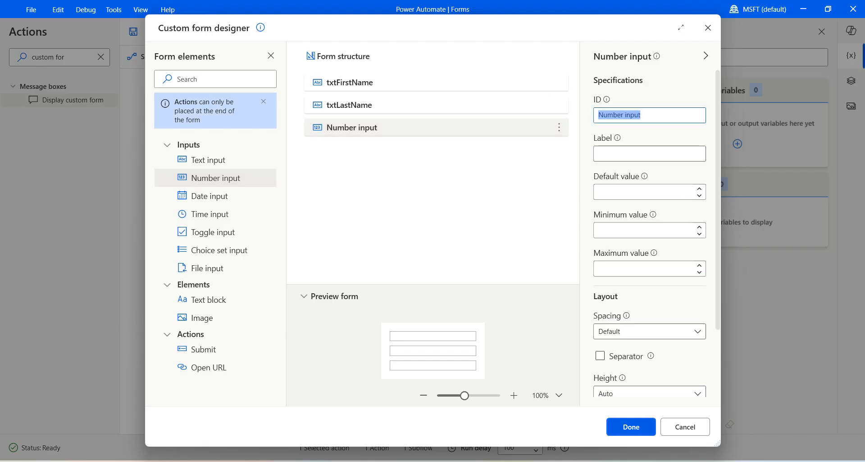
type("txtPhoneNumber")
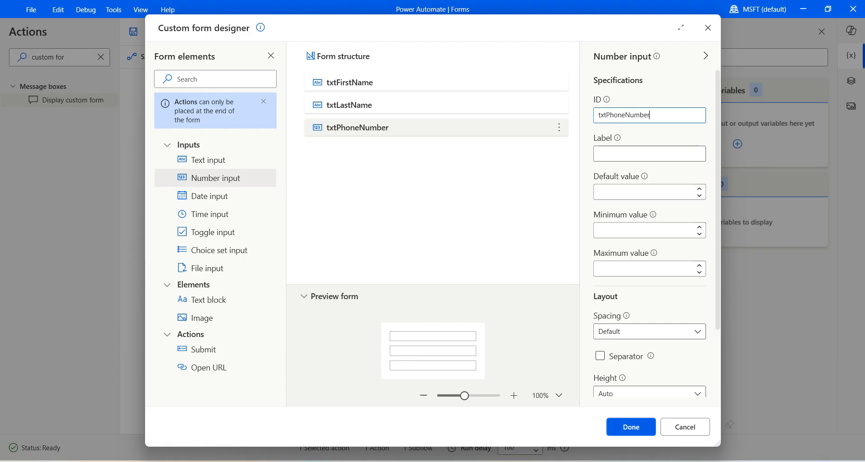
scroll(650, 225, "down", 1)
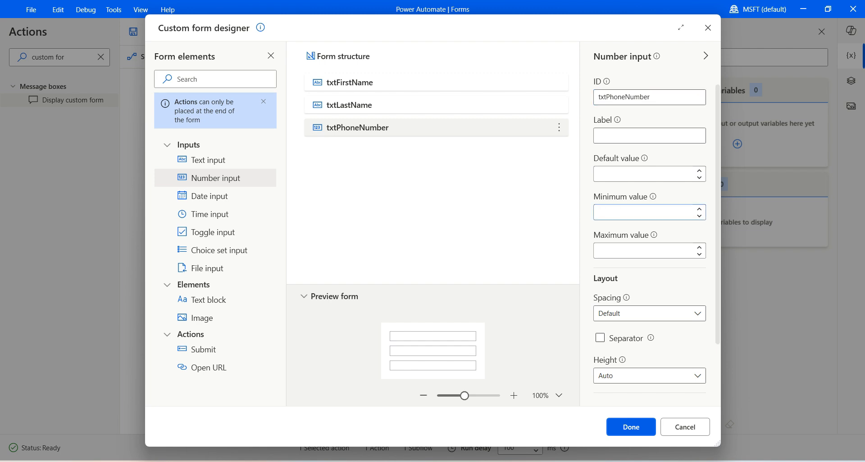
left_click(645, 250)
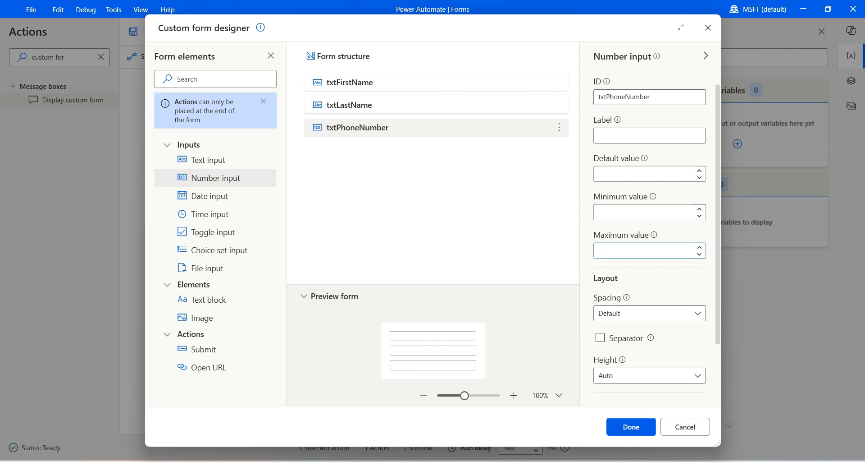
scroll(649, 250, "down", 3)
scroll(649, 250, "up", 3)
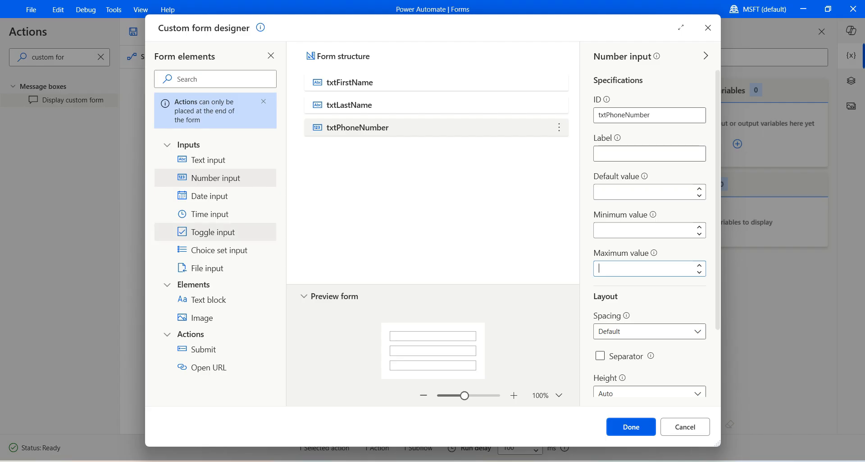
- Add a date input below txtPhoneNumber with the ID dtBirthDate
left_click_drag(199, 196, 345, 145)
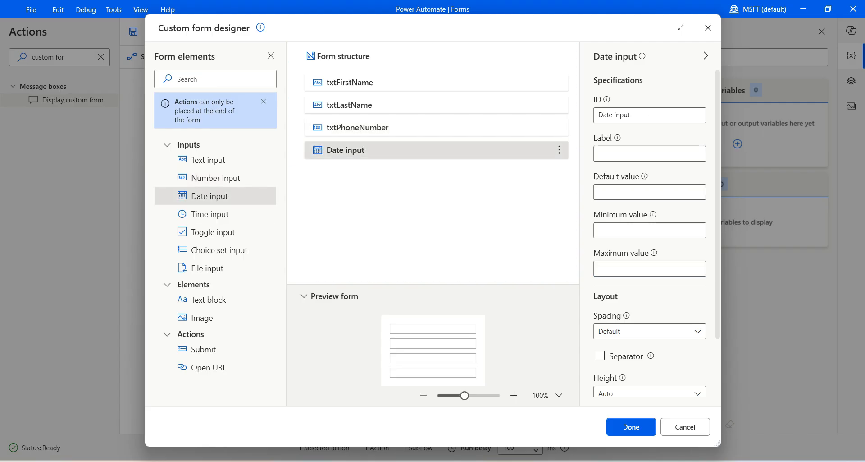
left_click_drag(633, 115, 595, 114)
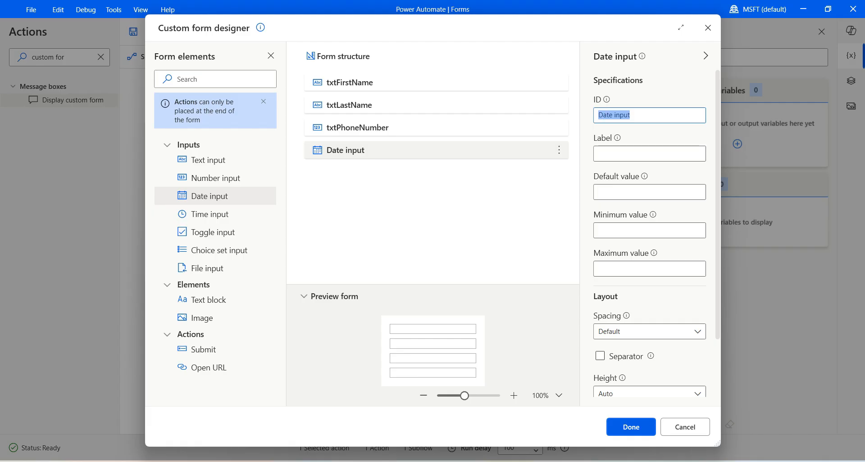
type("dt")
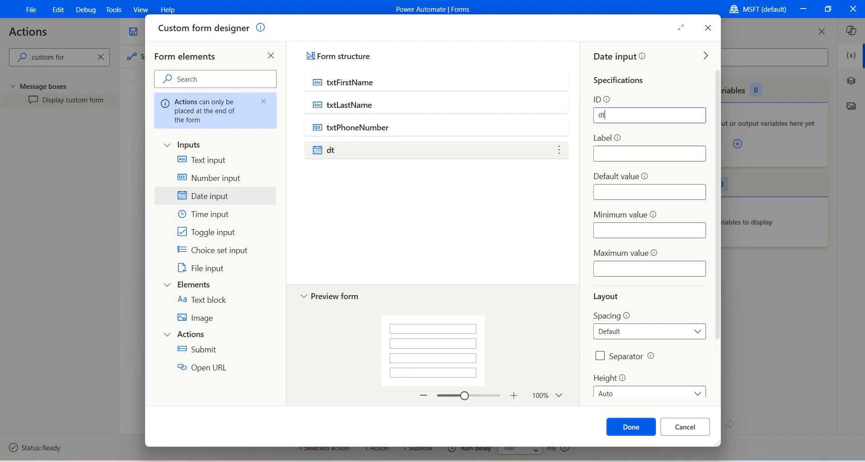
type("BirthDate")
left_click_drag(721, 236, 711, 236)
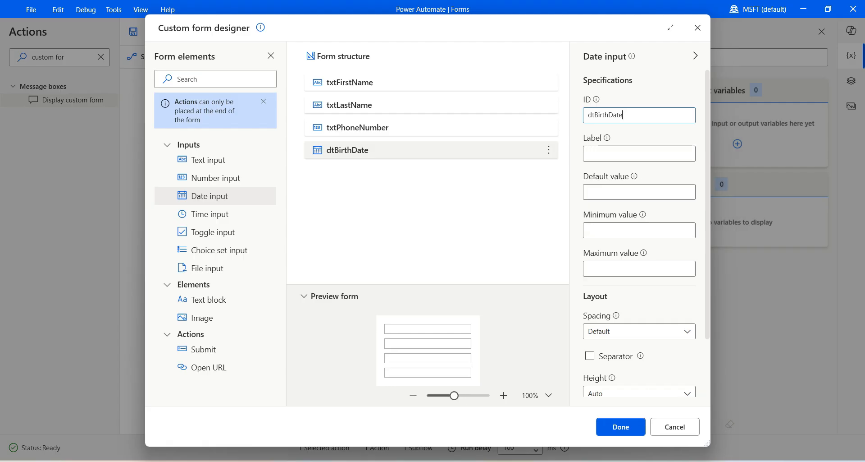
scroll(640, 252, "down", 2)
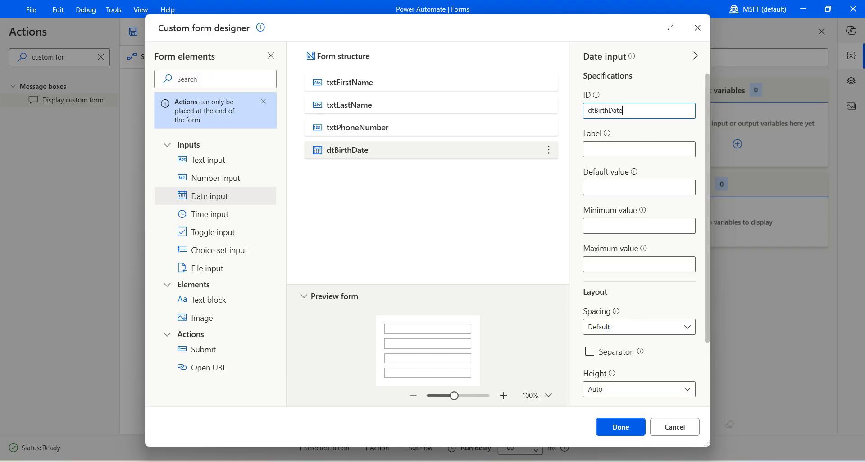
scroll(640, 252, "down", 2)
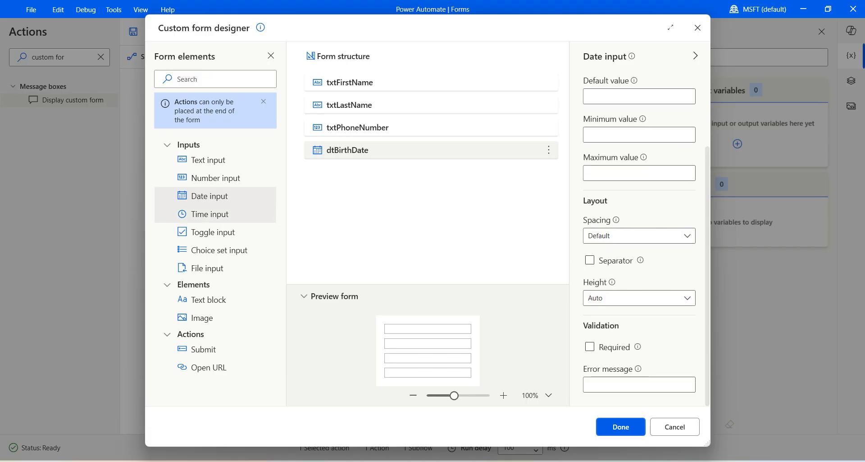
- Add a choice set input below dtBirthDate and set its style to Expanded
left_click_drag(212, 250, 383, 166)
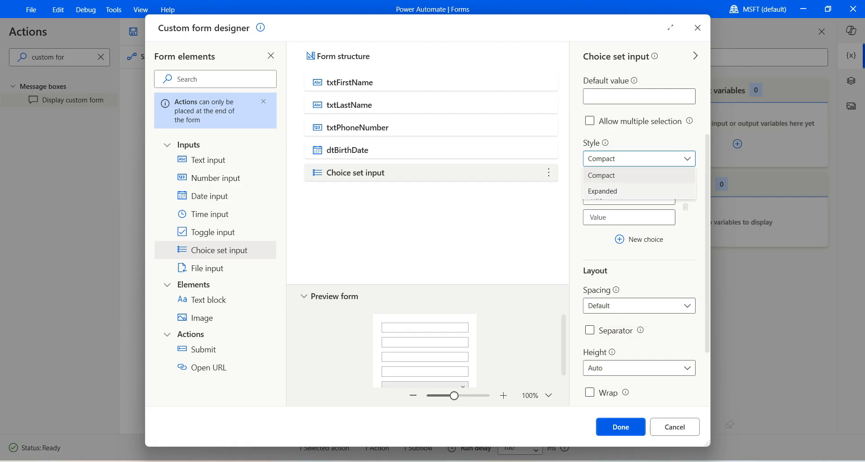
left_click(631, 191)
left_click(639, 158)
left_click(631, 175)
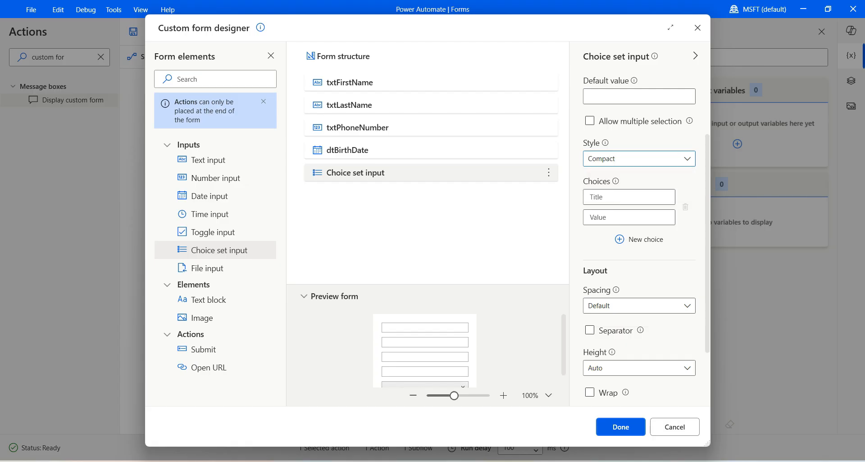
scroll(640, 234, "down", 3)
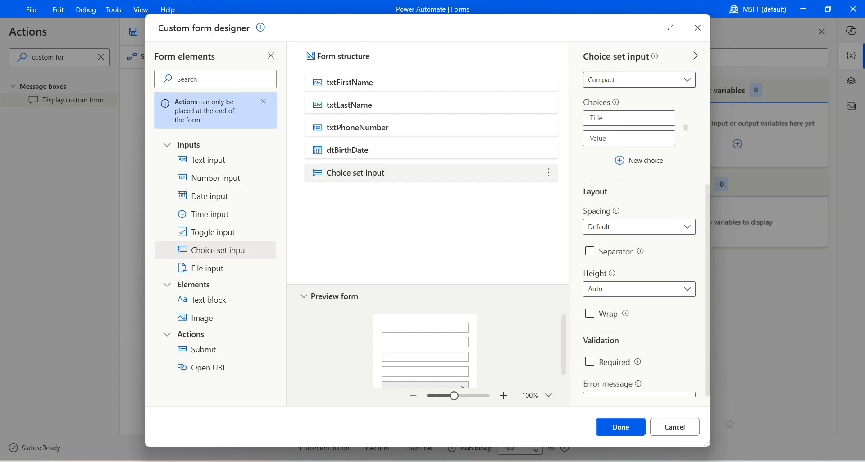
scroll(564, 345, "down", 1)
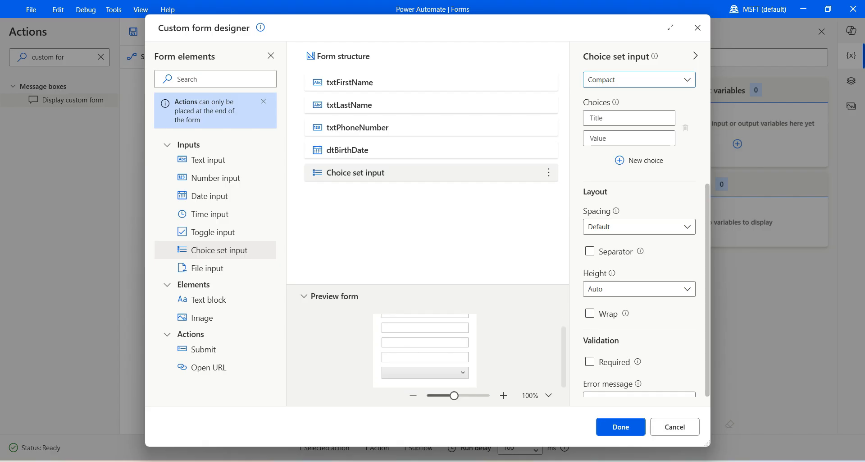
scroll(640, 235, "up", 1)
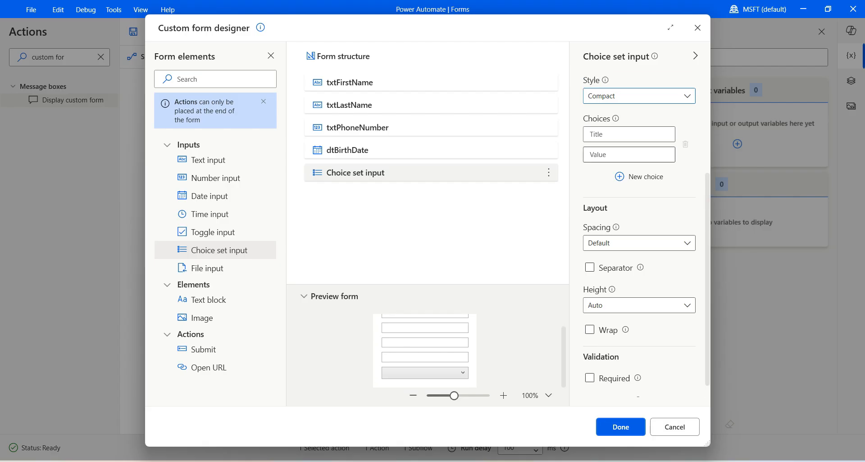
left_click(639, 96)
left_click(640, 128)
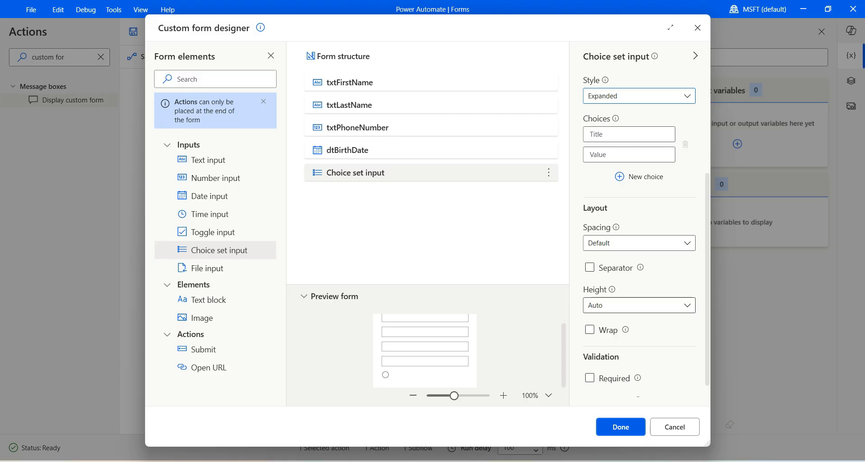
scroll(640, 305, "down", 2)
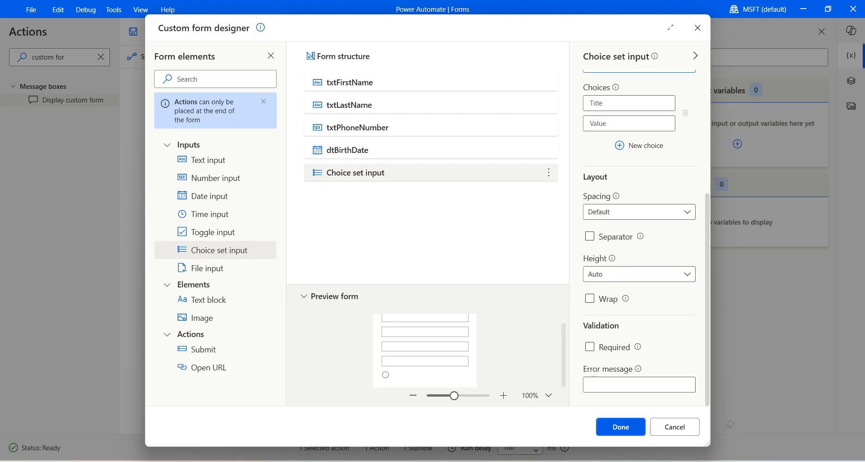
scroll(640, 237, "up", 8)
- Set the choice field's ID to chGender with choices Male/Male and Female/Female
left_click(649, 95)
key("ctrl+a")
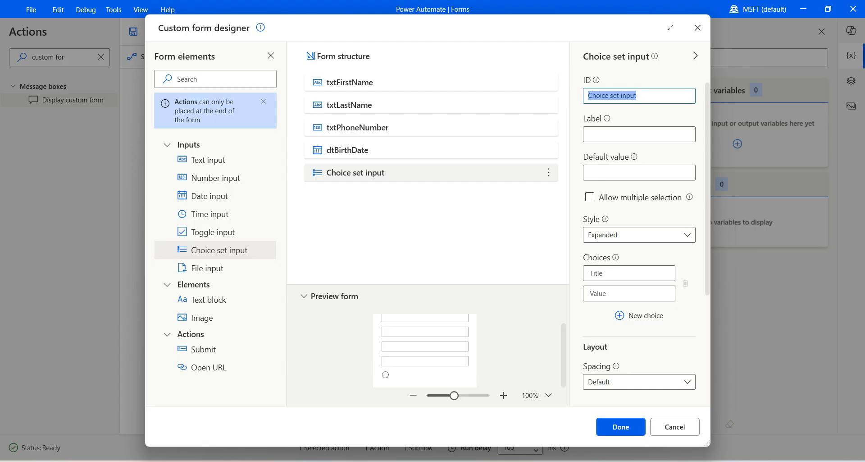
type("ch")
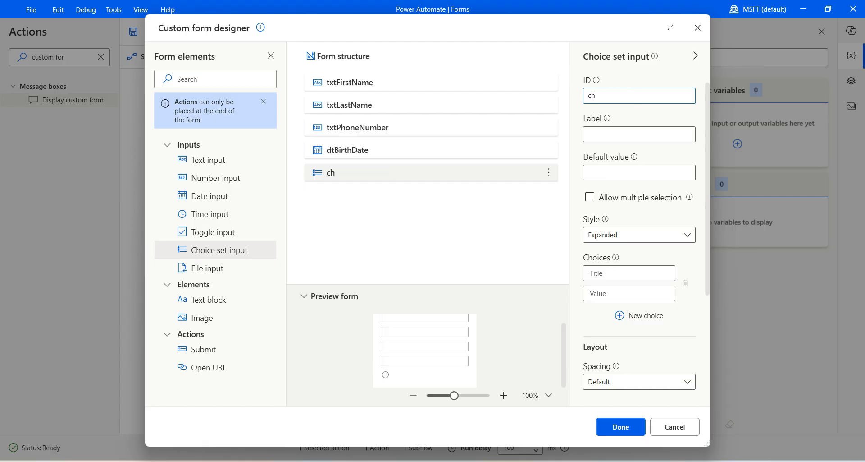
type("Gender")
scroll(640, 225, "down", 3)
type("Male")
key("Tab")
type("Male")
left_click(640, 242)
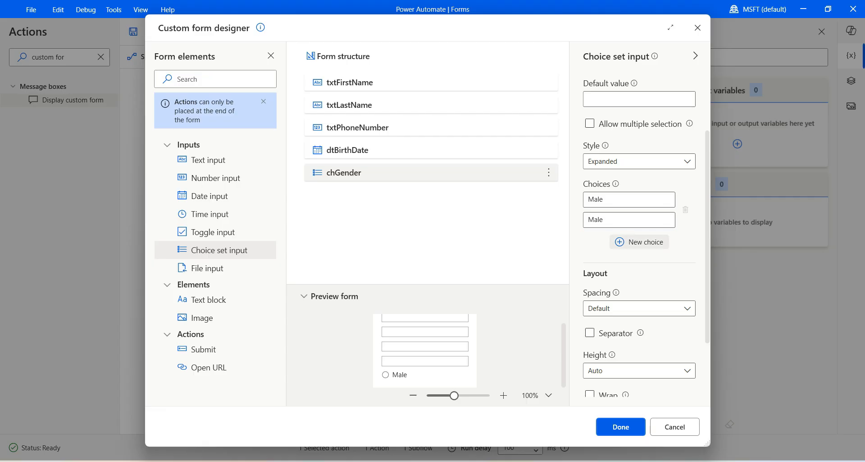
left_click(630, 249)
type("Female")
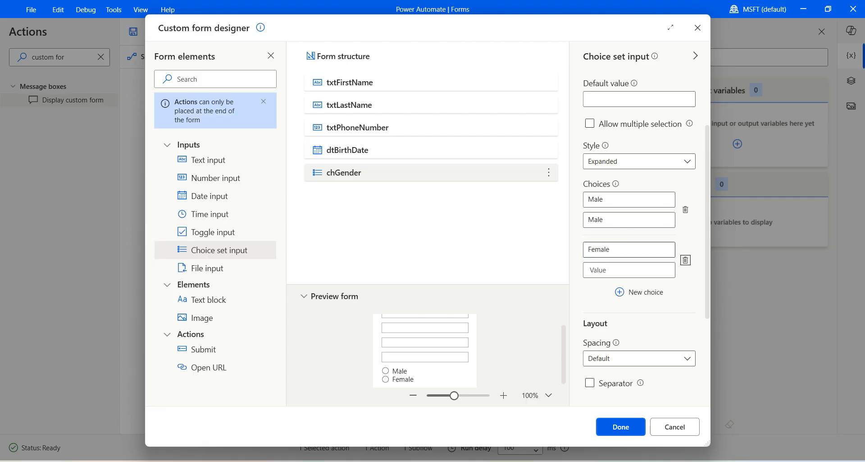
key("Tab")
type("Female")
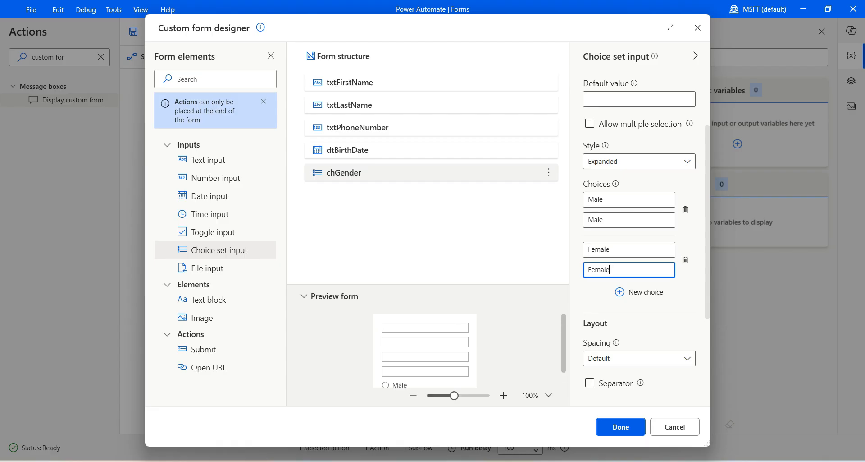
left_click(360, 83)
left_click_drag(711, 230, 723, 230)
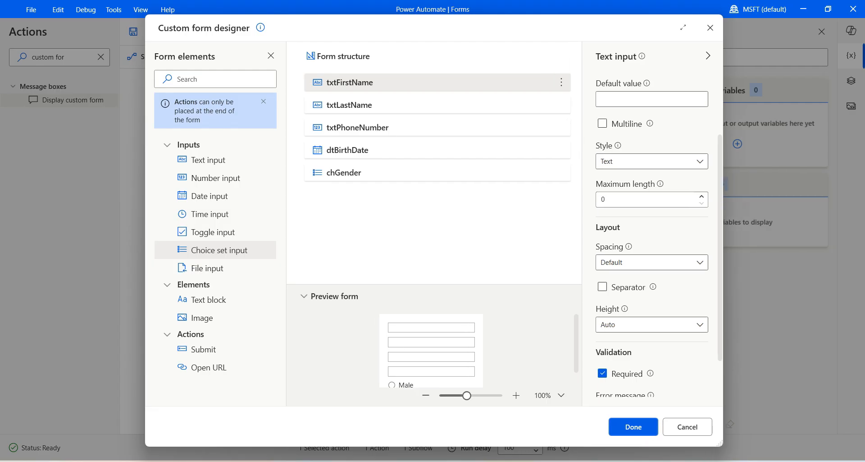
- Enter the labels First Name, Last Name, Phone Number, 'Birth Daete' and Gender for the five fields
scroll(652, 225, "up", 3)
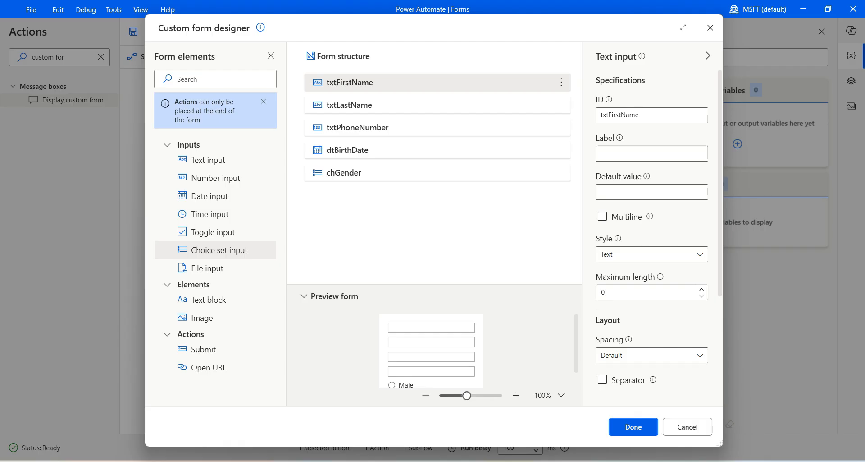
left_click(652, 153)
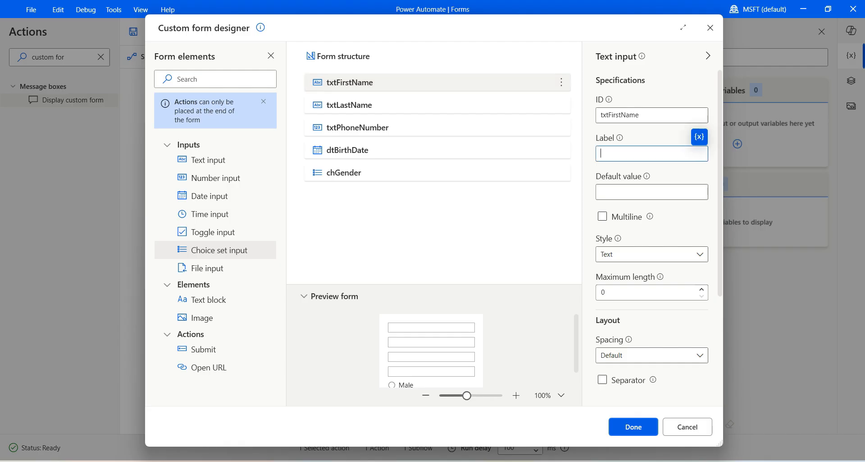
type("First Name")
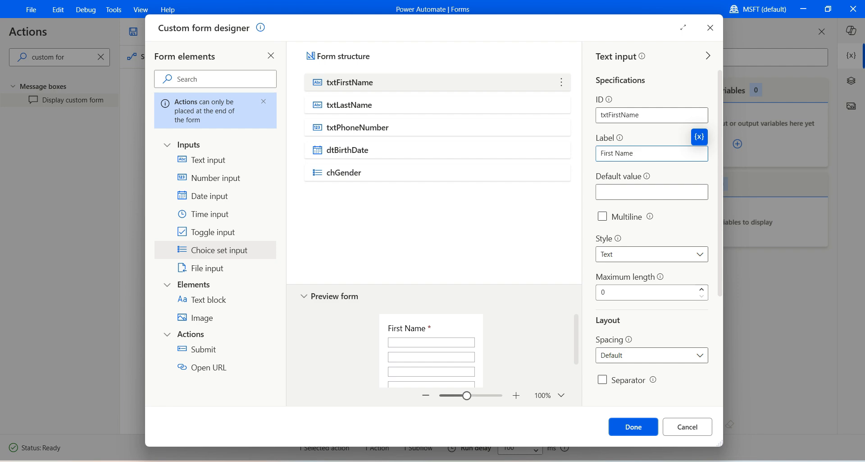
left_click(437, 105)
left_click(652, 154)
type("Last Name")
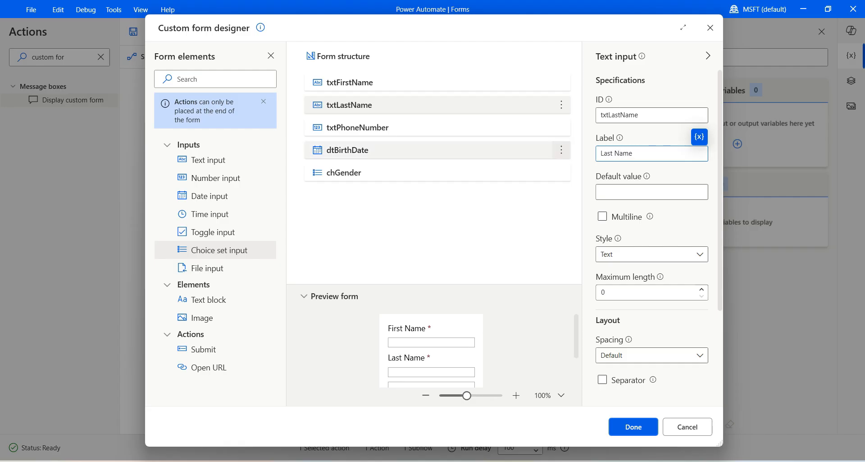
left_click(478, 127)
left_click(651, 154)
type("Phone Number")
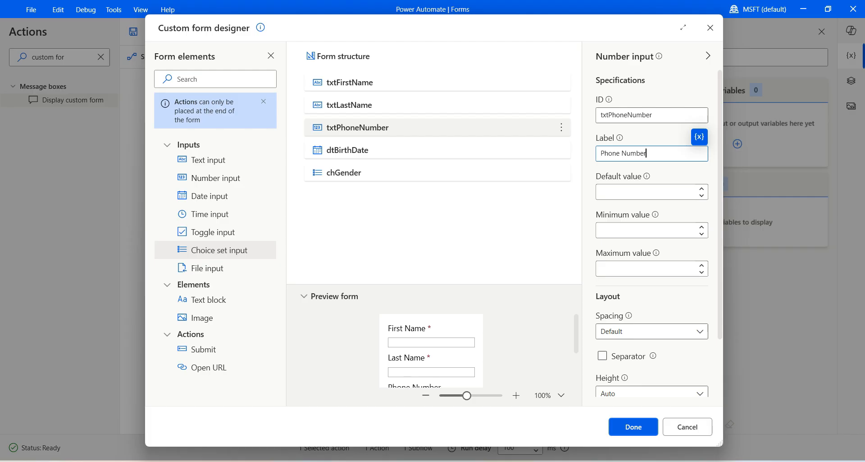
left_click(478, 150)
left_click(652, 154)
type("Birth D")
type("ae")
type("te")
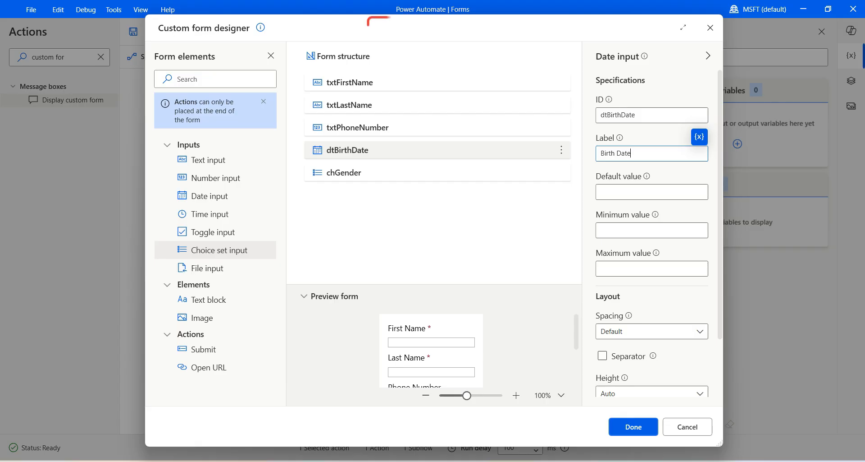
left_click(478, 173)
left_click(652, 153)
type("Gender")
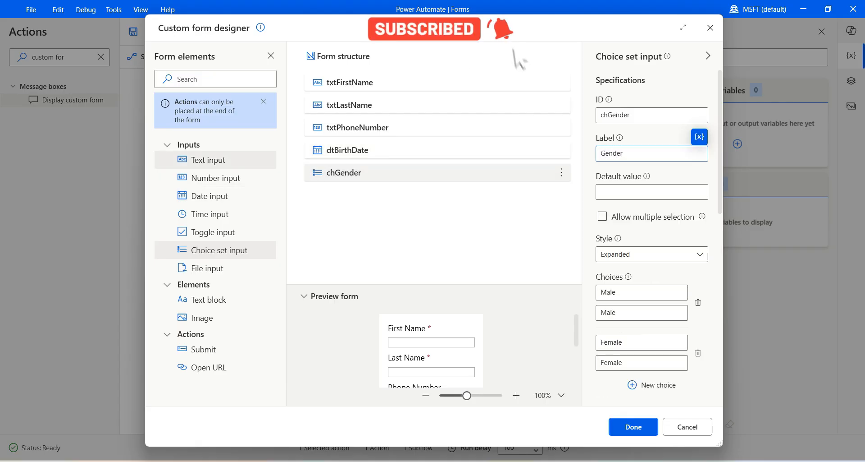
- Add a multiline text input txtAddress below chGender with maximum length 200
left_click_drag(208, 159, 360, 191)
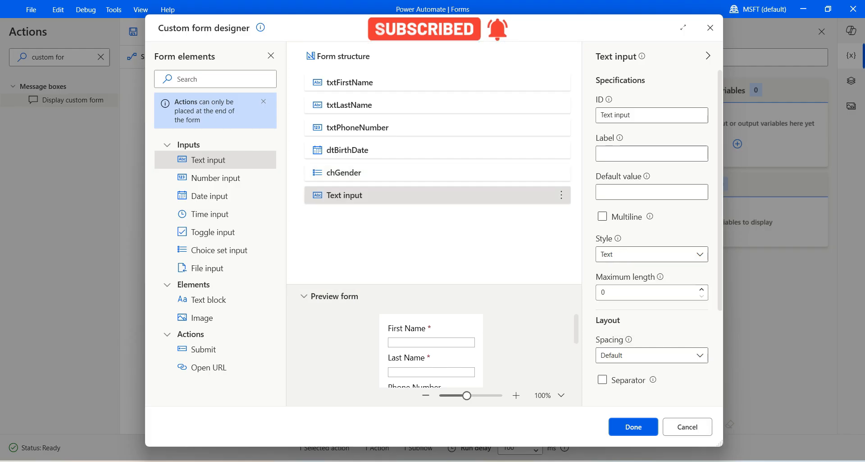
triple_click(613, 114)
type("txtAddress")
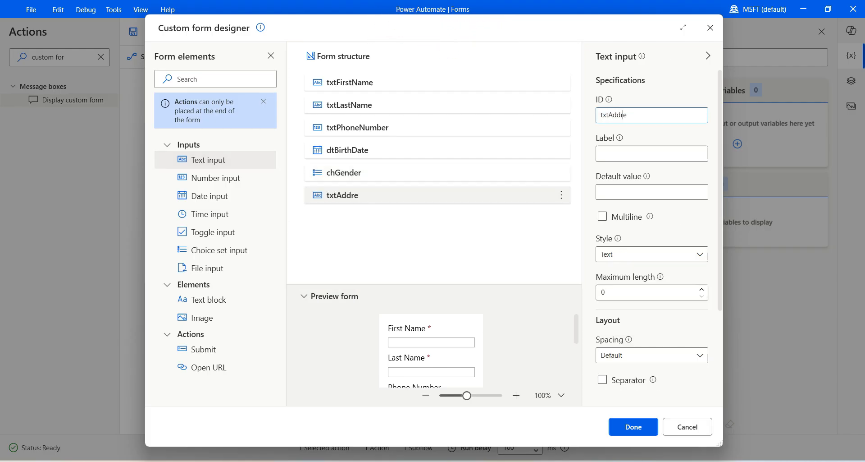
left_click(603, 217)
left_click_drag(724, 234, 723, 249)
left_click(644, 272)
key("ctrl+a")
type("200")
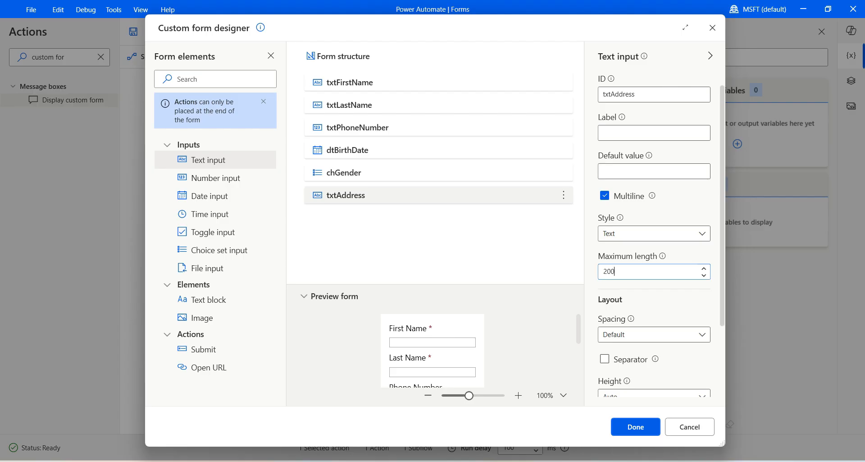
- Keep txtAddress height at Auto and add another text input below it
scroll(653, 225, "down", 1)
left_click(654, 367)
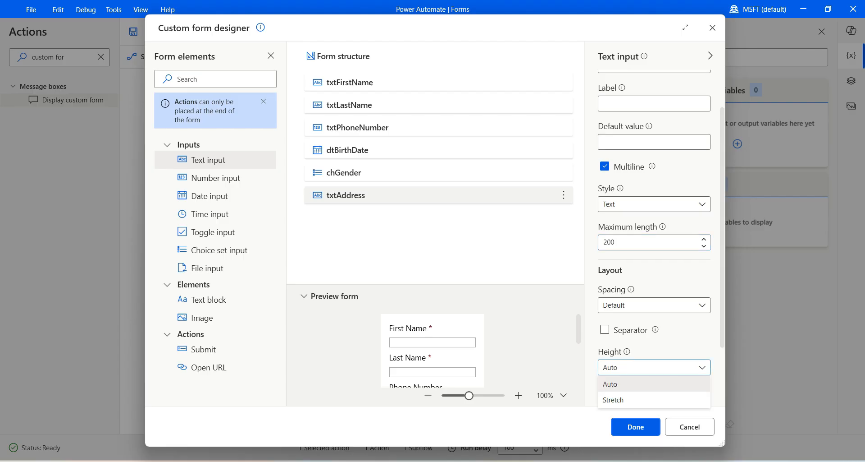
left_click(654, 399)
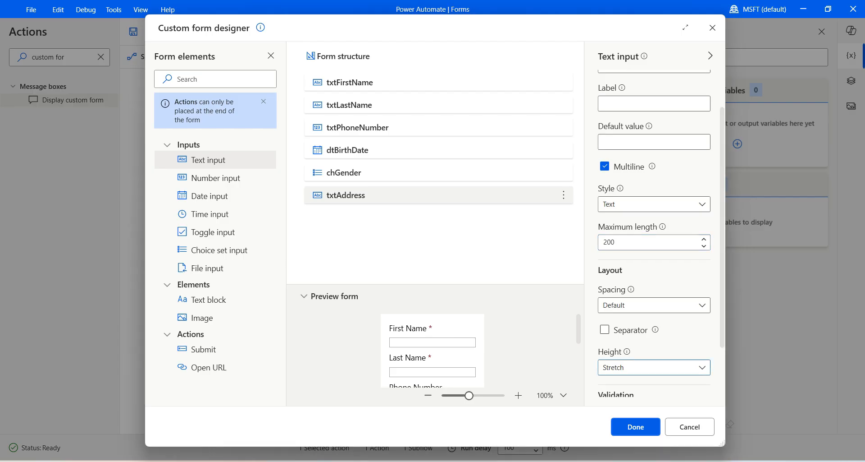
scroll(433, 351, "down", 1)
scroll(432, 351, "down", 2)
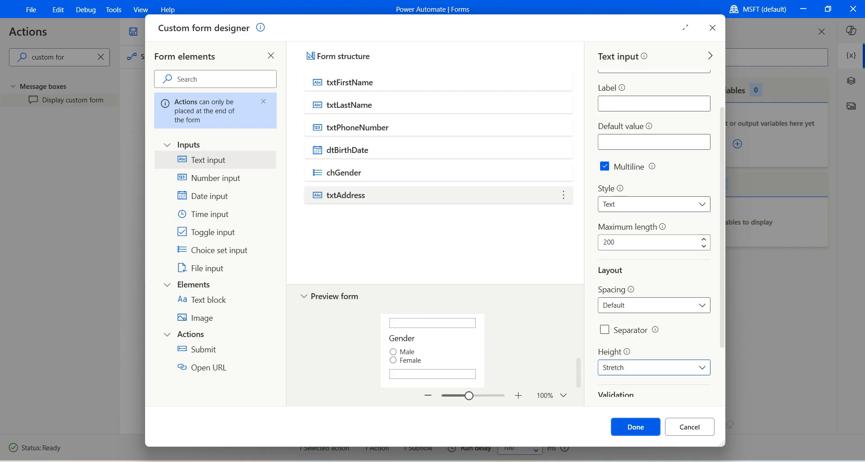
left_click(654, 367)
left_click(654, 383)
scroll(655, 233, "down", 3)
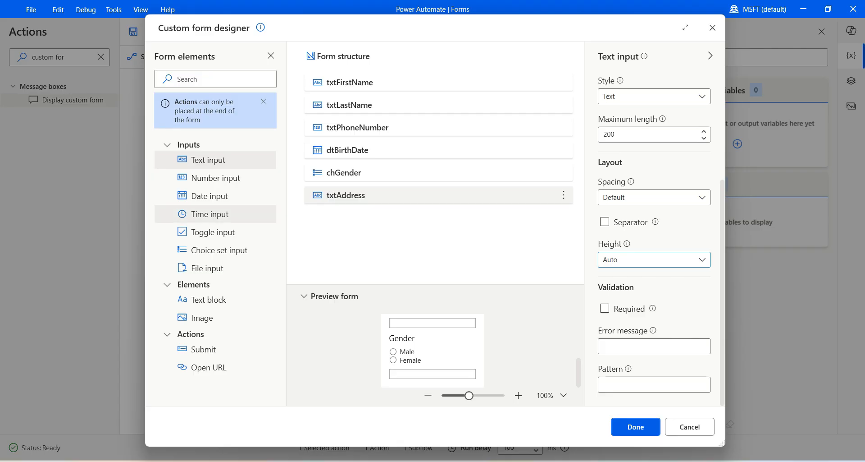
left_click_drag(207, 159, 404, 216)
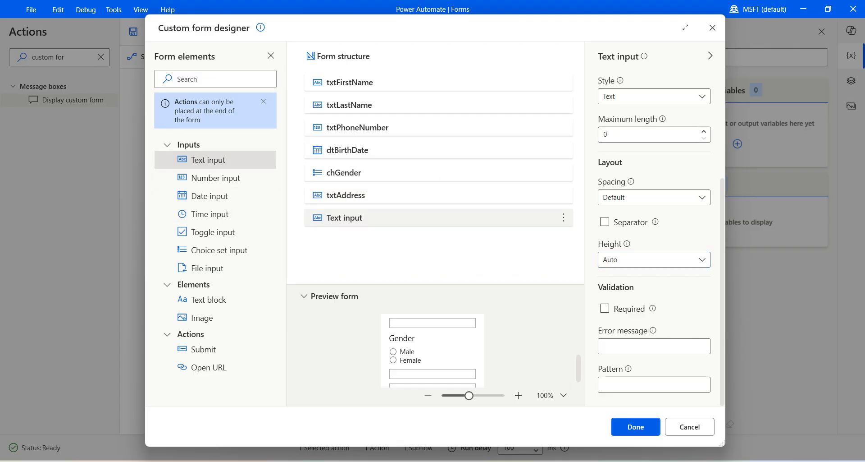
- Give the new text input the ID txtEmail and the label Email
left_click(606, 112)
key("ctrl+a")
type("txtEmail")
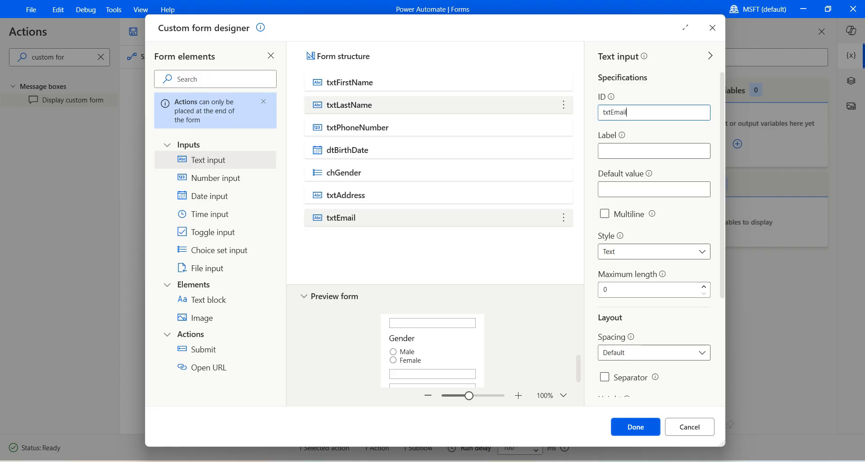
left_click(631, 151)
type("Email")
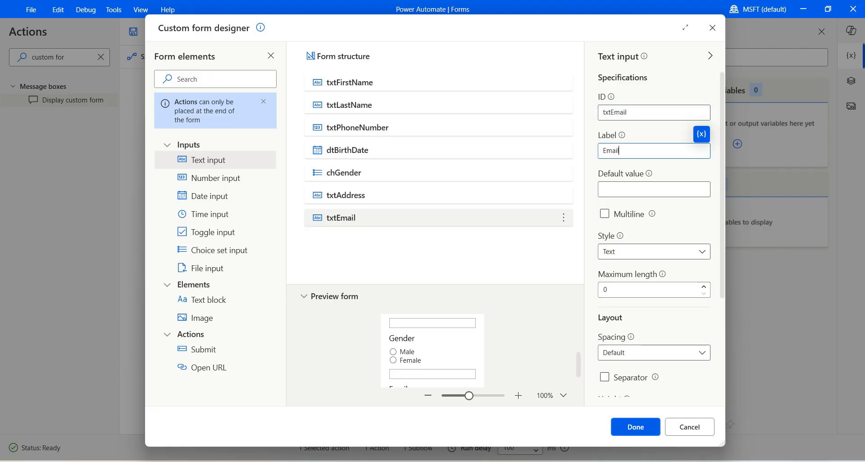
- Make Email required with error 'Please provide email address' and paste an email-format pattern
scroll(654, 239, "down", 3)
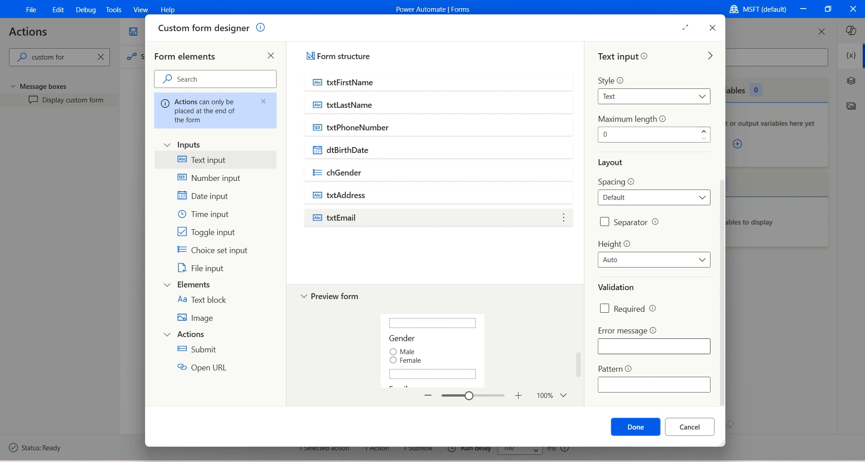
left_click(605, 309)
left_click(654, 346)
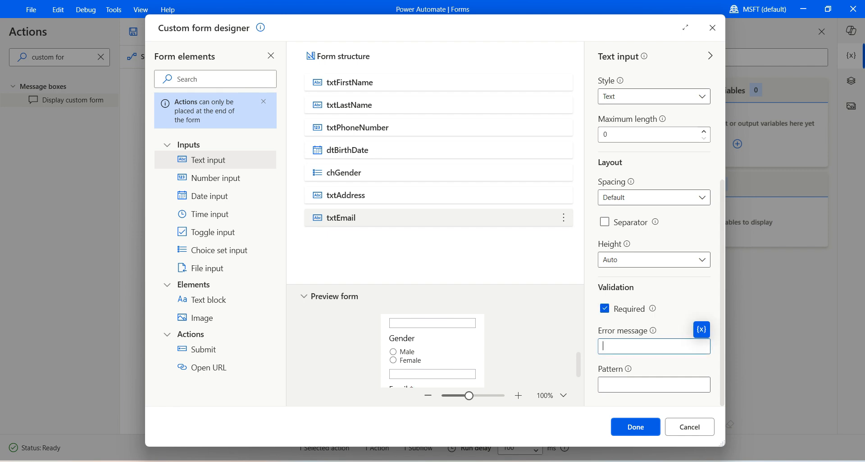
type("Please provide email address")
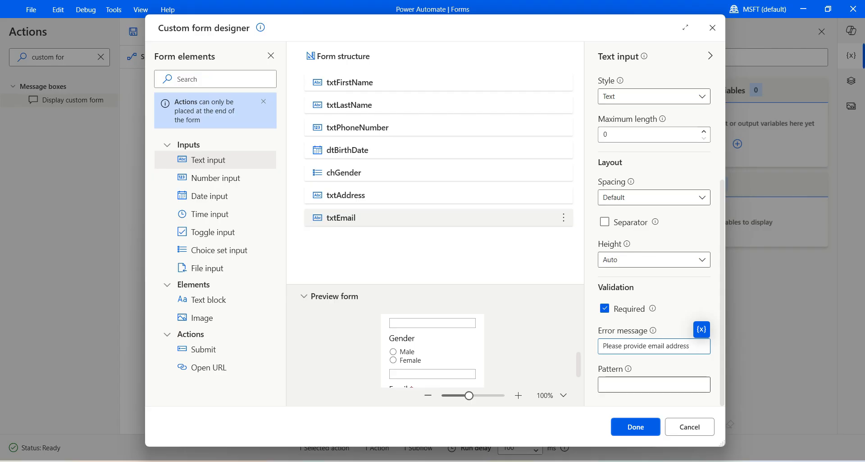
left_click(652, 384)
type("^[a-zA-Z0-9+_.-]+@[a-zA-Z0-9.-]+$")
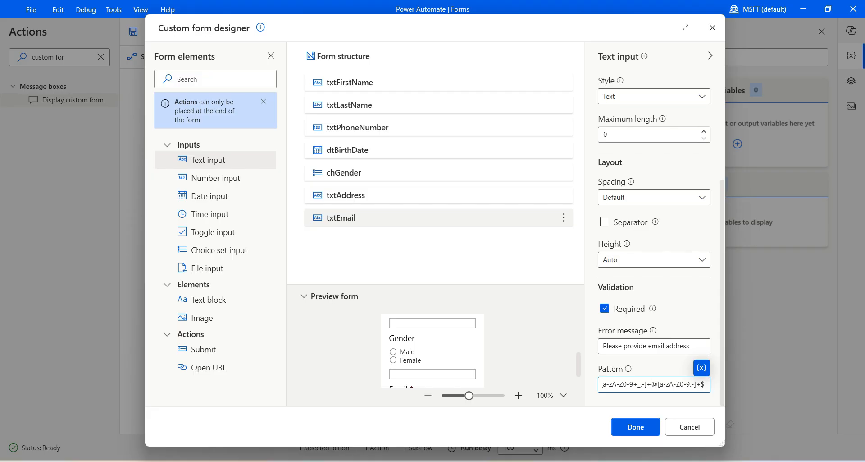
left_click_drag(725, 391, 728, 391)
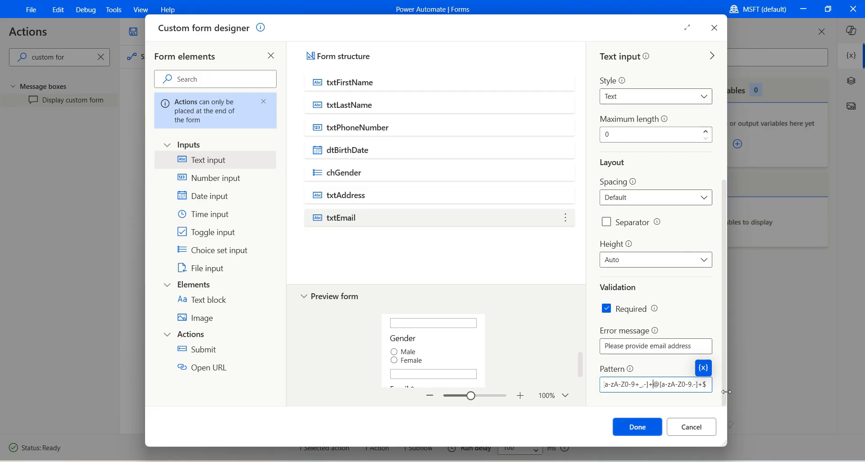
mouse_move(580, 364)
left_mouse_down()
mouse_move(581, 374)
mouse_move(580, 359)
left_mouse_up()
- Set the txtAddress input's label to Address
left_click(439, 196)
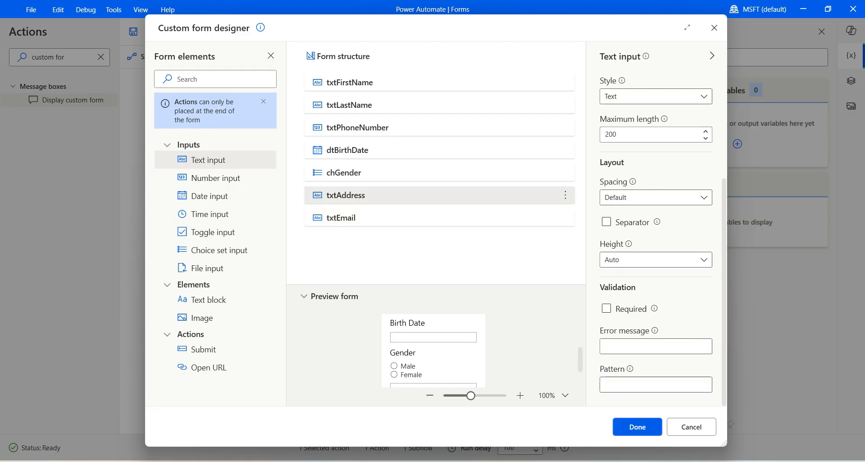
left_click_drag(724, 288, 724, 179)
left_click(656, 154)
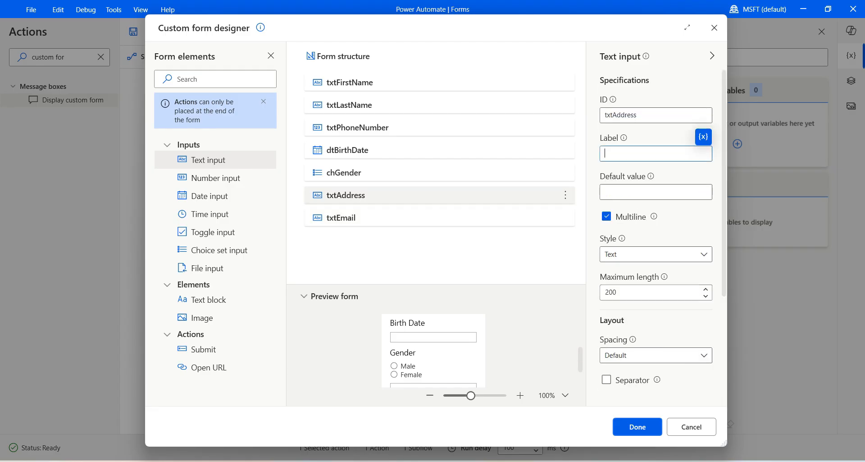
type("Address")
- Add a Submit button at the end of the form with ID btnSubmit and title Submit
left_click_drag(203, 349, 343, 243)
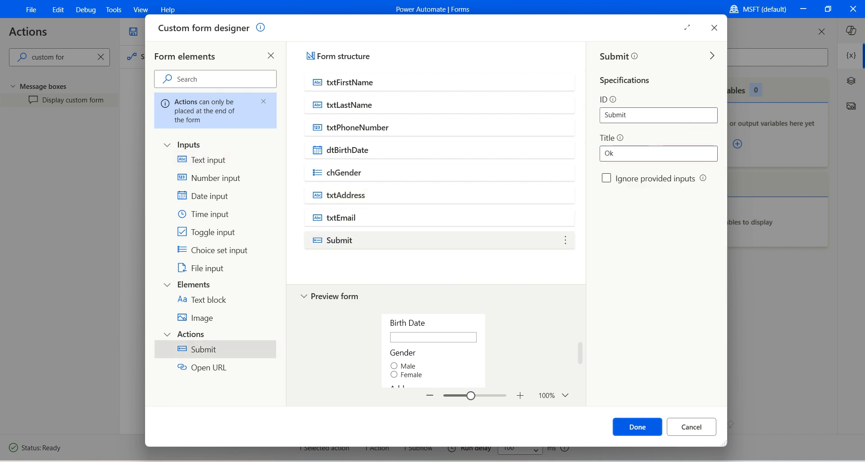
left_click_drag(640, 115, 604, 116)
type("btnSubmit")
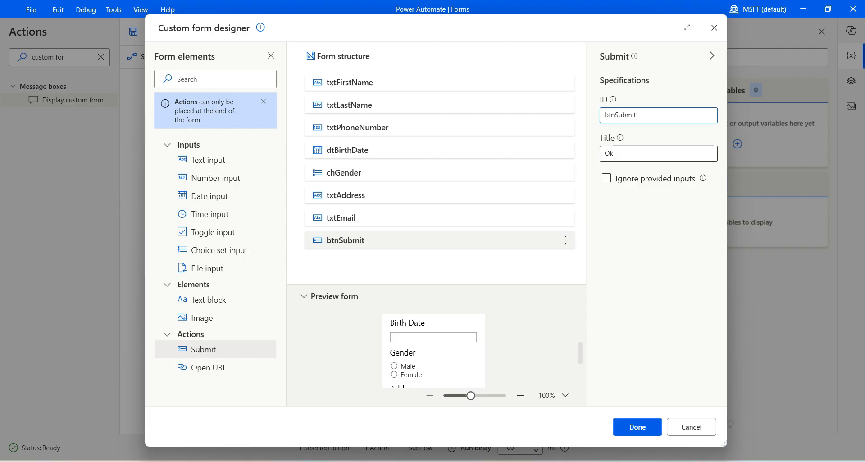
key("Tab")
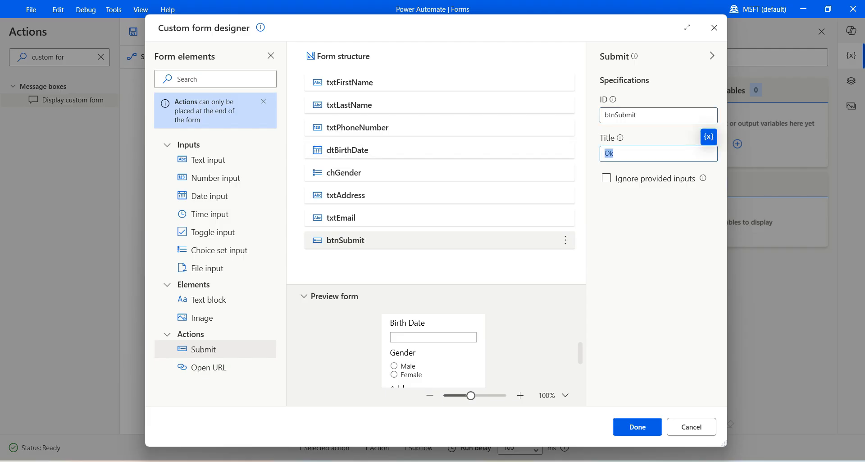
key("Caps_Lock")
type("S")
key("Caps_Lock")
type("ubmit")
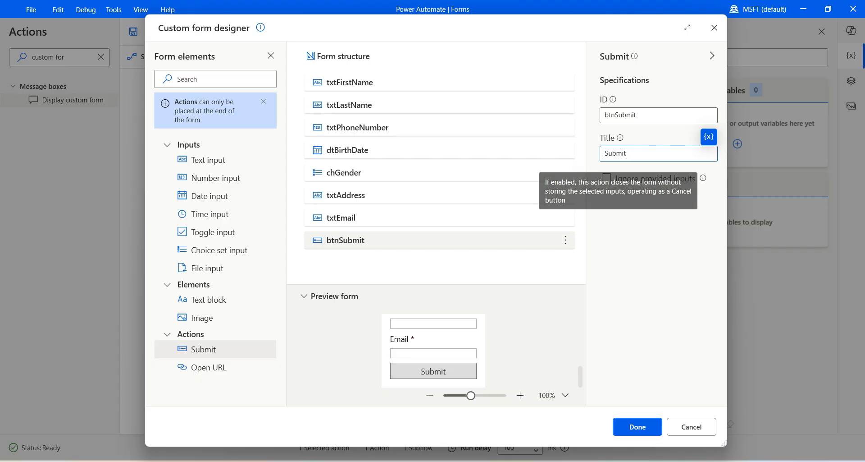
left_click_drag(580, 376, 580, 325)
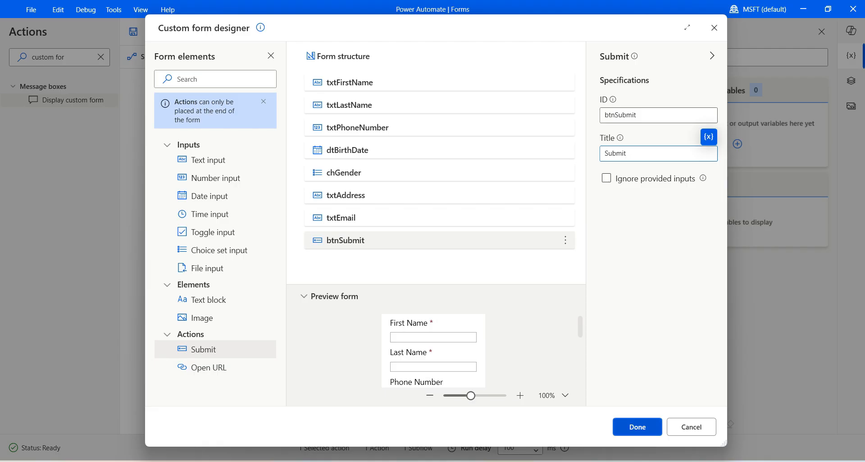
- Finish the form designer, save the Display custom form action, and run the flow with F5
left_click(638, 427)
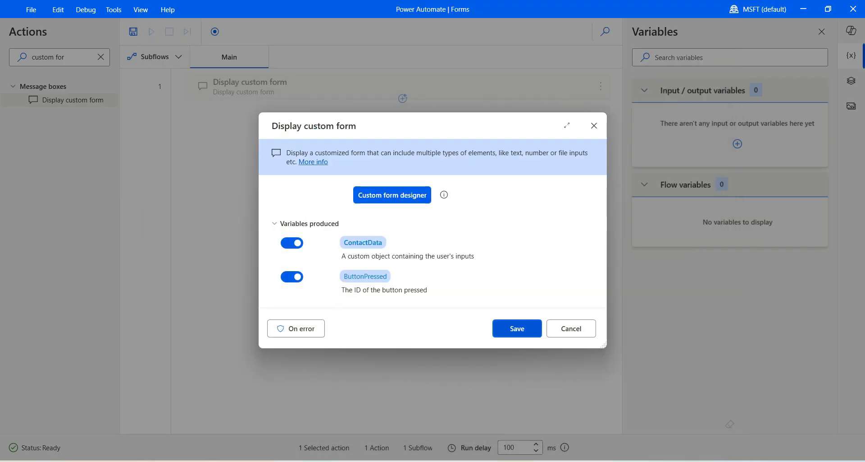
left_click(517, 328)
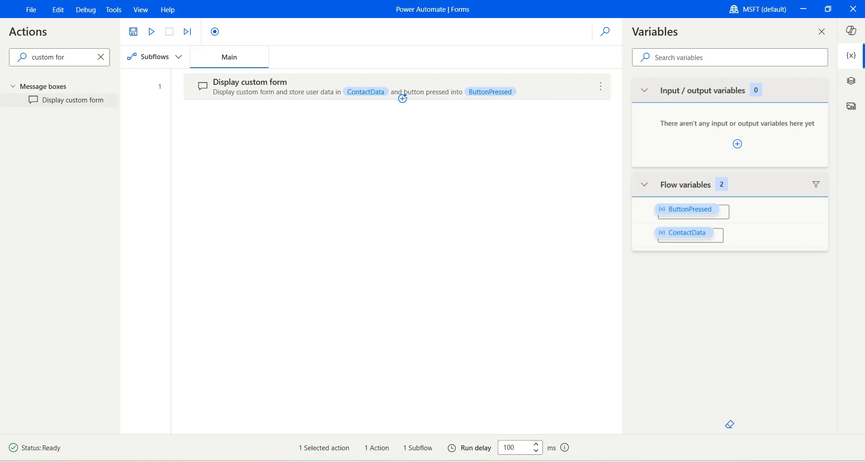
key("F5")
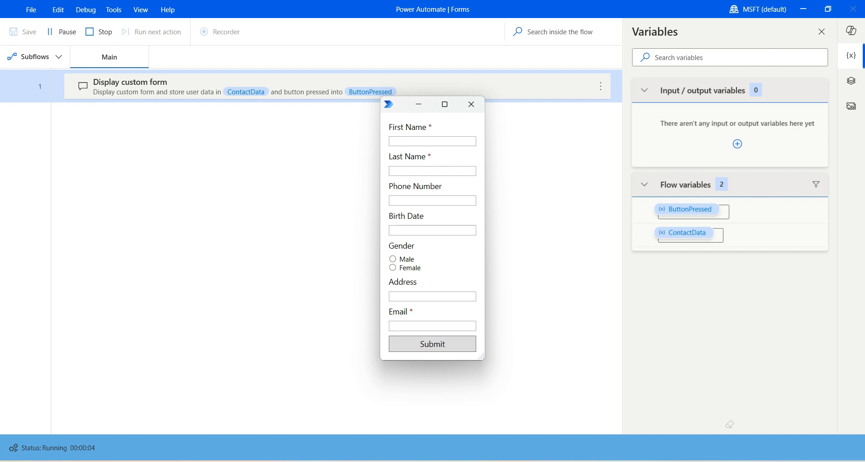
- Enlarge the form window and enter a first name, last name, phone number and birth date
left_click(396, 67)
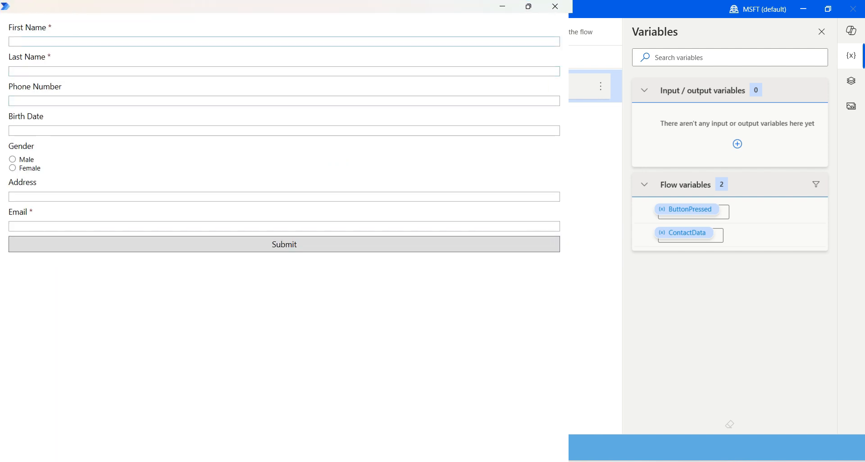
left_click(528, 7)
left_click_drag(432, 320, 617, 365)
left_click(475, 105)
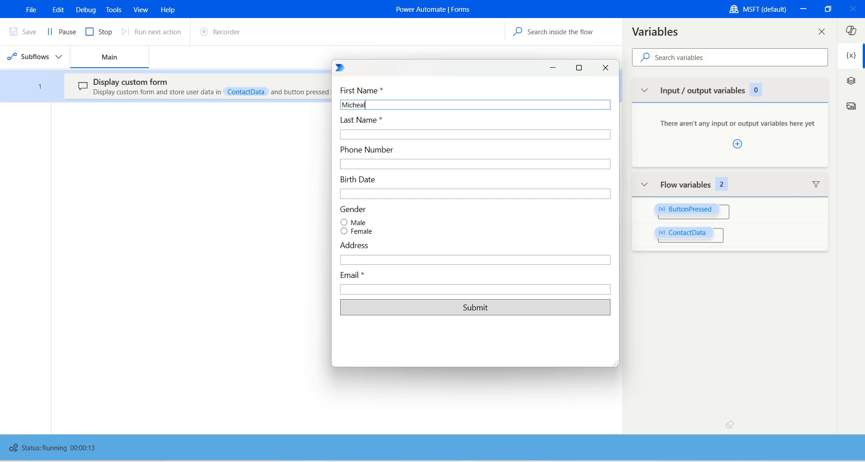
key("Tab")
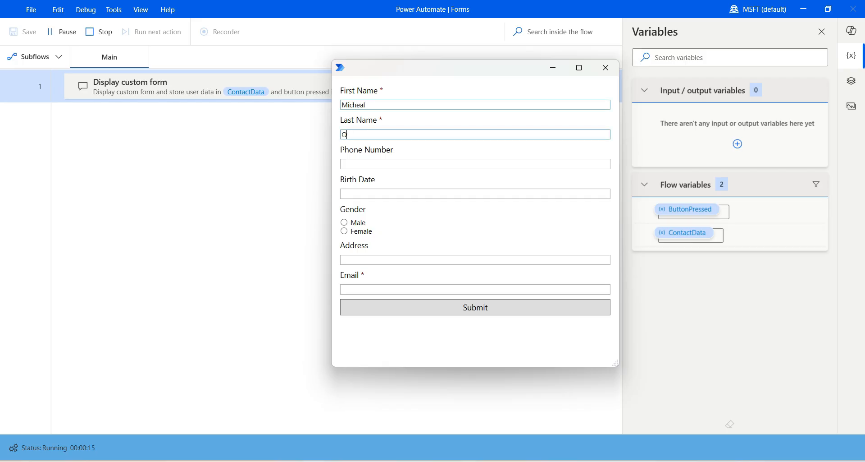
key("Tab")
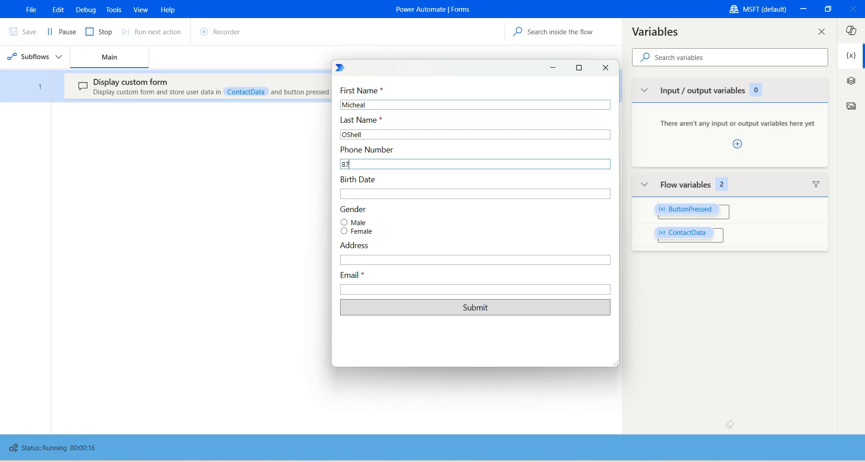
key("Tab")
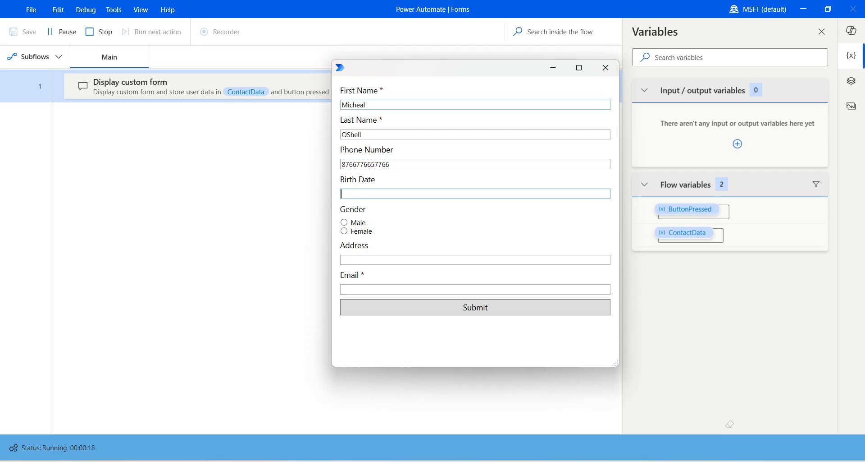
type("11")
type("//")
type("1/")
type("2000")
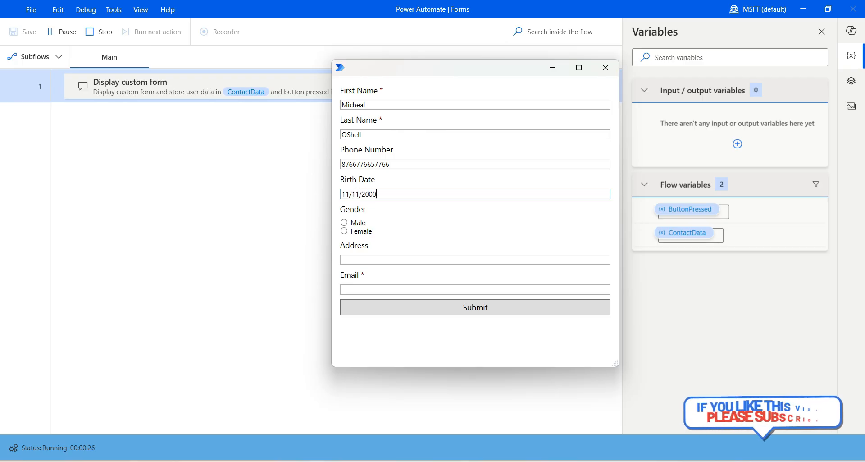
- Choose Male, enter a sample address and a valid email after the validation error, and submit
left_click(344, 222)
left_click(383, 259)
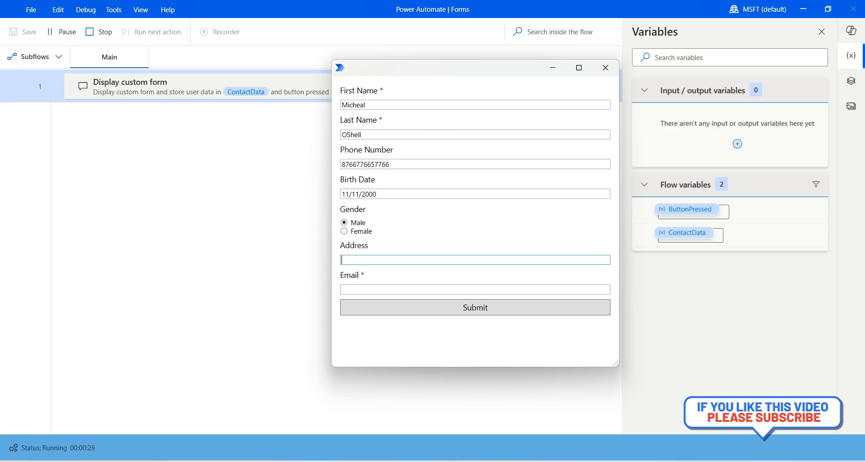
type("this is a sample address")
key("Tab")
left_click(475, 307)
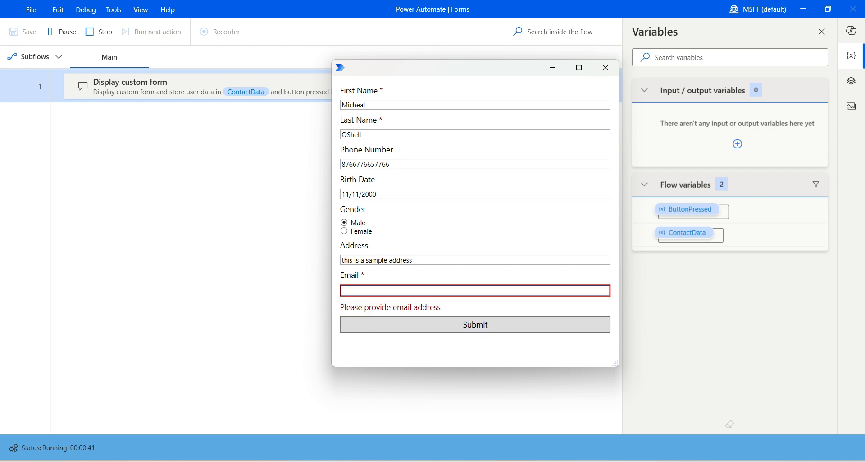
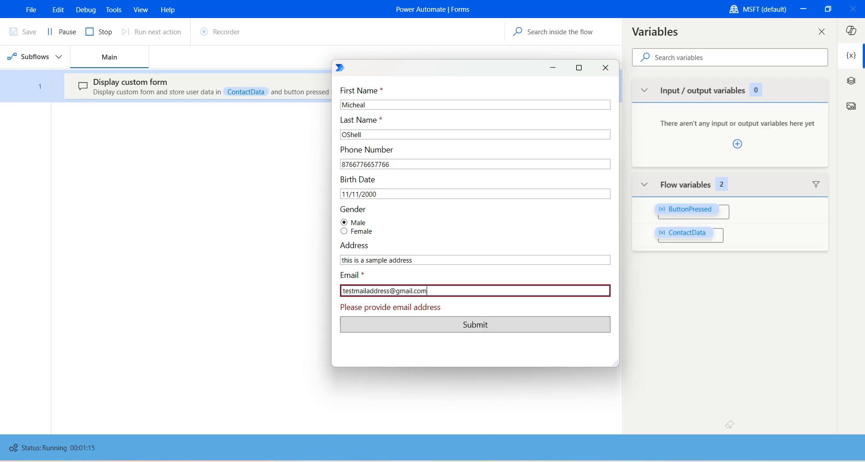
left_click(475, 324)
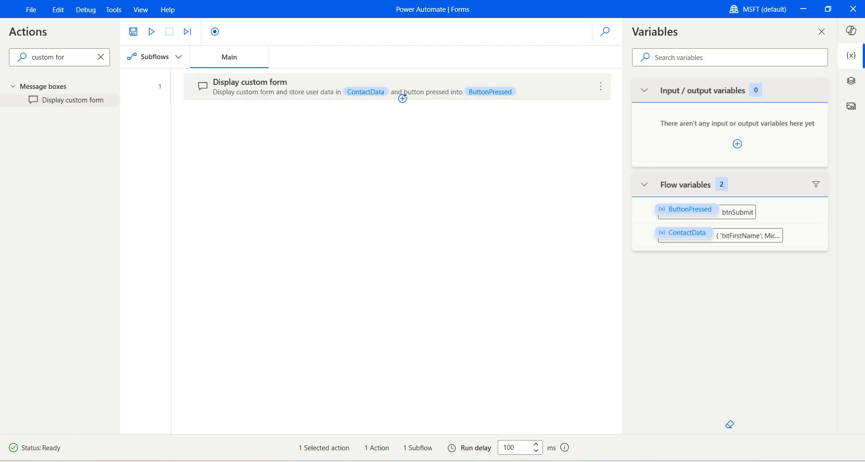
- Add a Display message action below the form step, titled Form Response
left_click(101, 57)
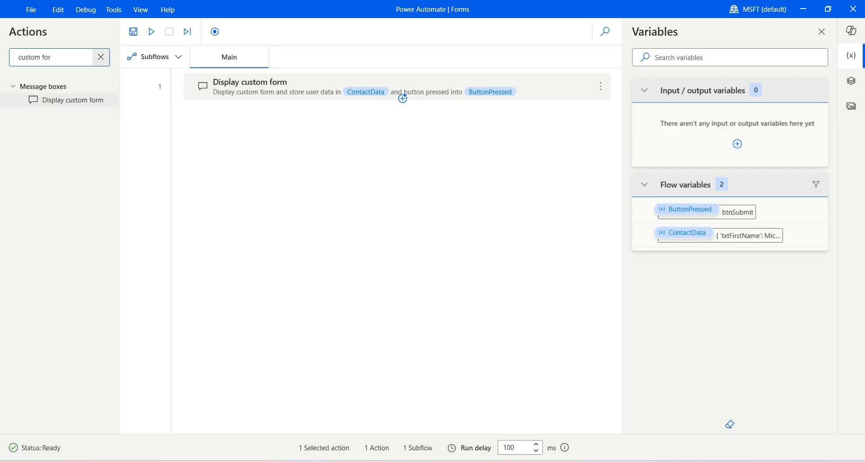
type("me")
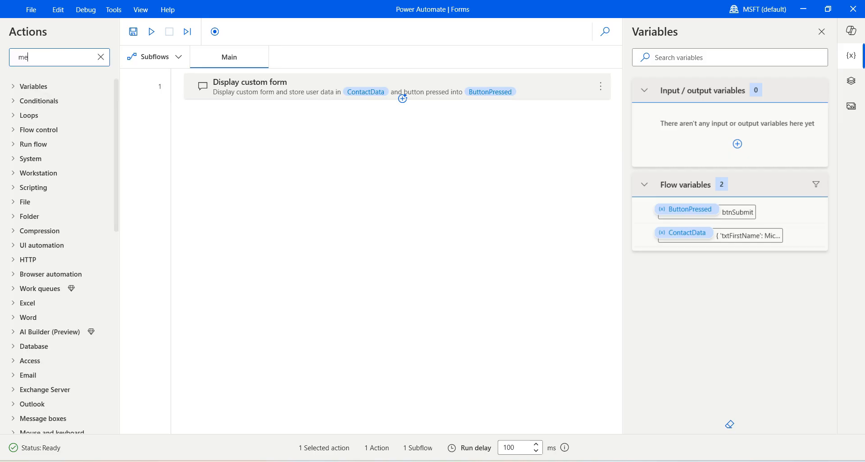
type("ssage")
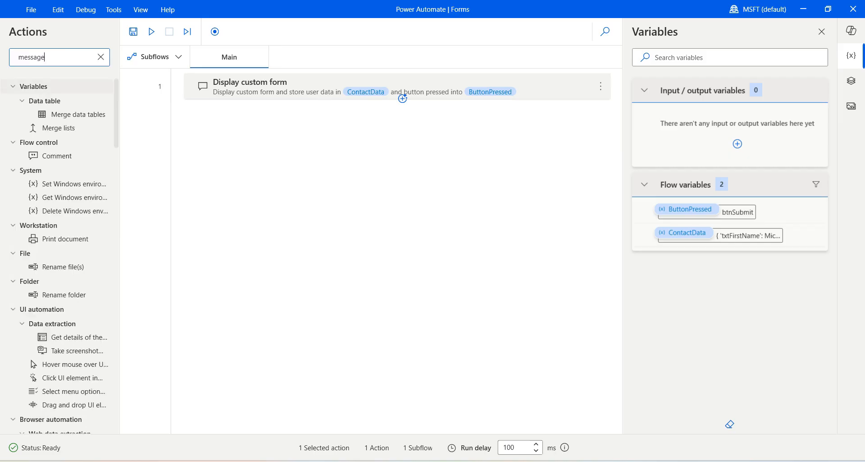
left_click_drag(66, 278, 281, 194)
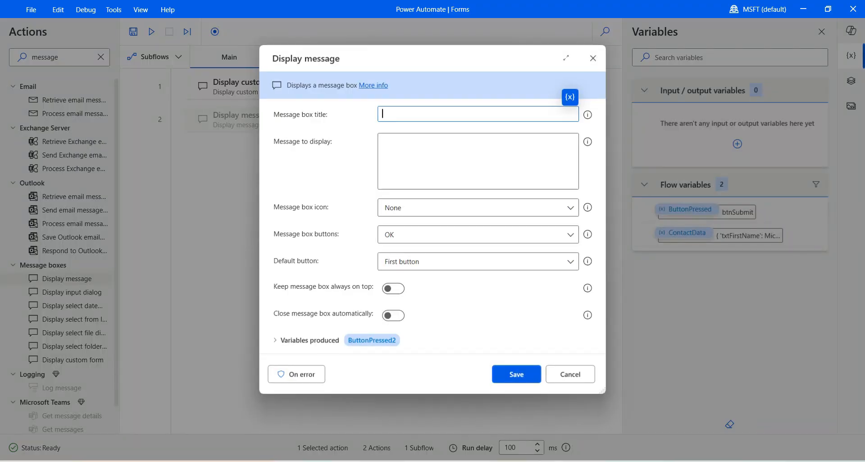
type("Form")
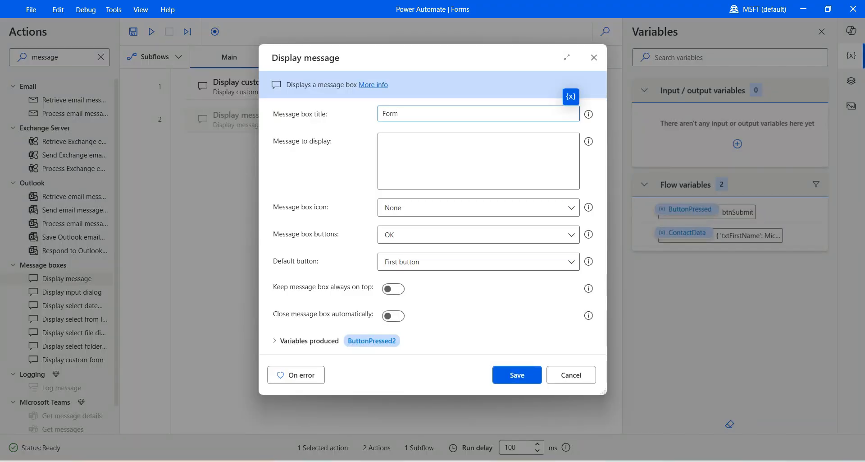
type(" Response")
key("Tab")
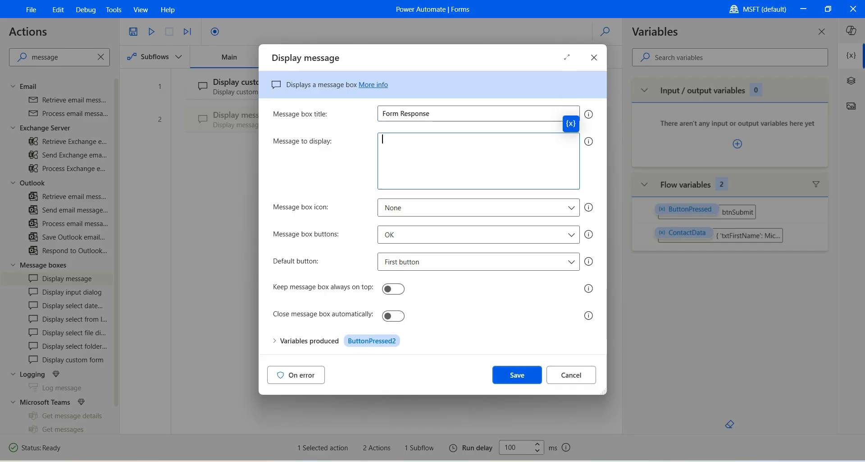
- Write the message's First Name line using the %ContactData.FirstName% variable
type("First Name")
left_click(571, 124)
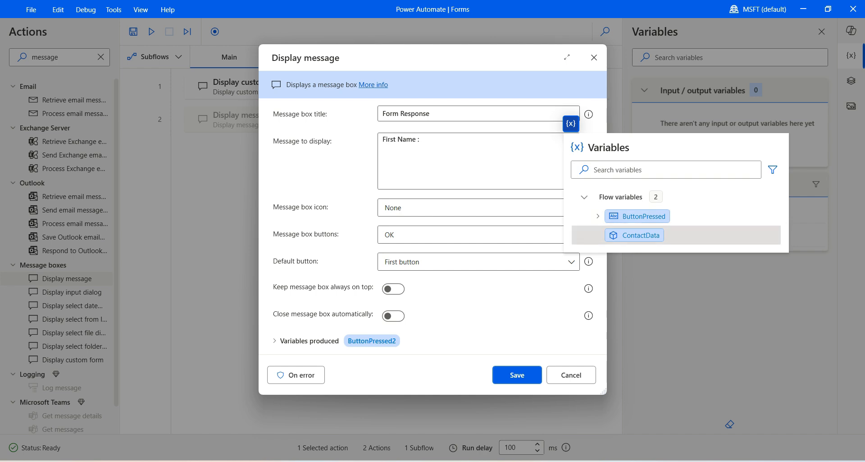
left_click(641, 234)
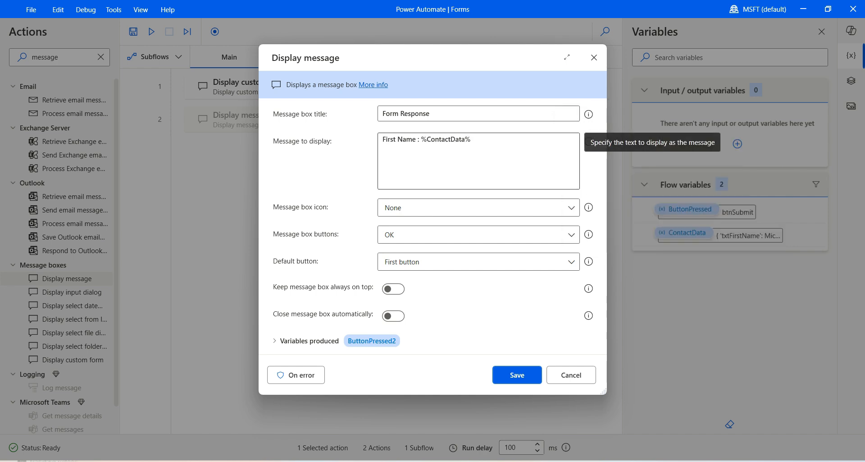
left_click(465, 139)
type(".FirstName")
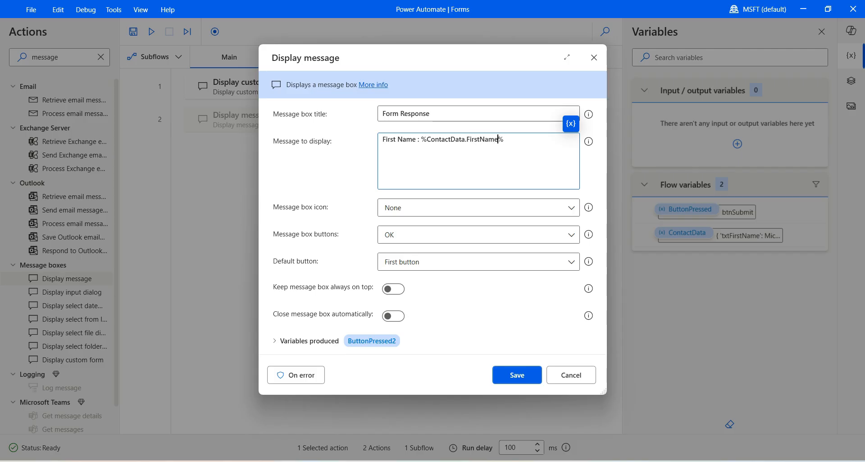
- Duplicate the First Name line and relabel the copy as Last Name
key("ctrl+a")
key("ctrl+c")
key("End")
key("Return")
key("ctrl+v")
key("Home")
key("ctrl+shift+Right")
type("Last")
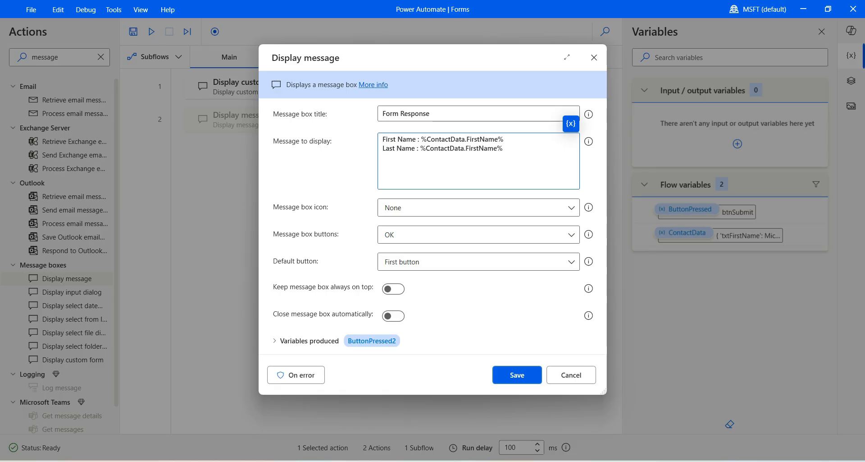
left_click_drag(466, 148, 479, 148)
- Change line two's field to LastName and add a Gender line referencing %ContactData.cnGender%
type("Last")
key("Return")
type("Ge nder :")
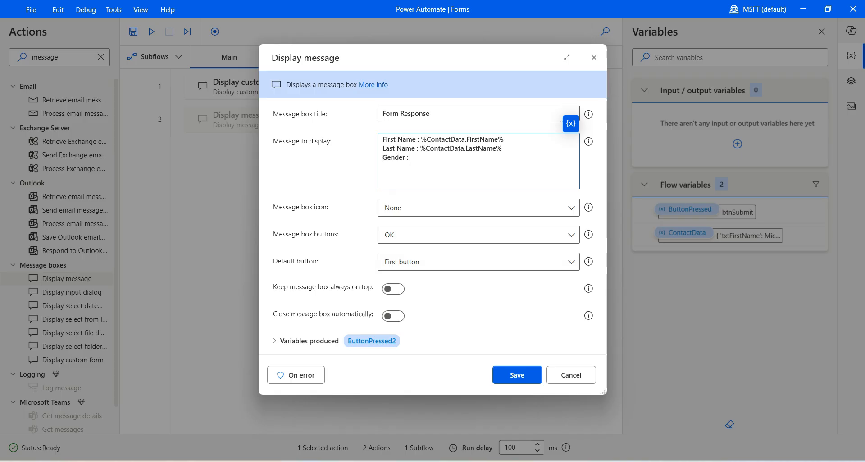
left_click_drag(420, 149, 503, 148)
key("ctrl+c")
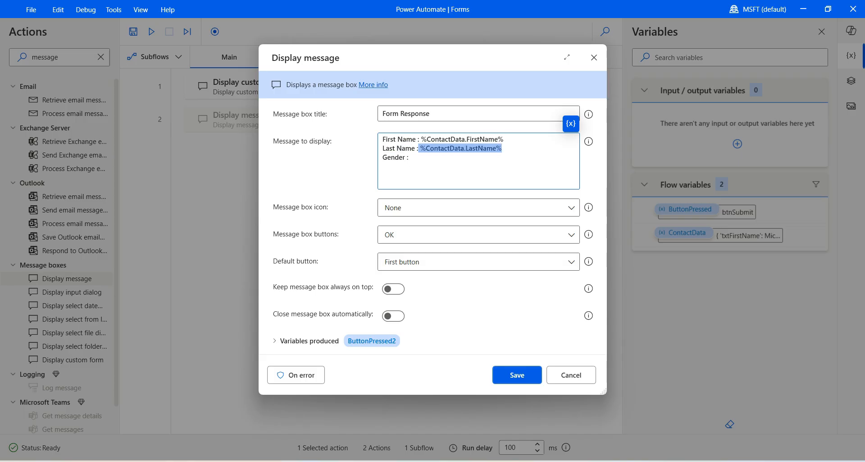
left_click(412, 157)
key("ctrl+v")
left_click_drag(459, 157, 491, 156)
type("cnGende")
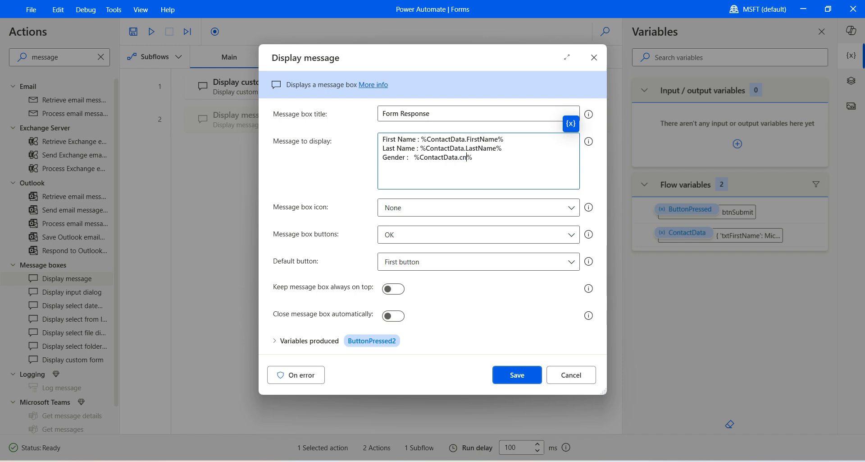
type("r")
- Add an Address line referencing %ContactData.Address%
key("Return")
type("Address")
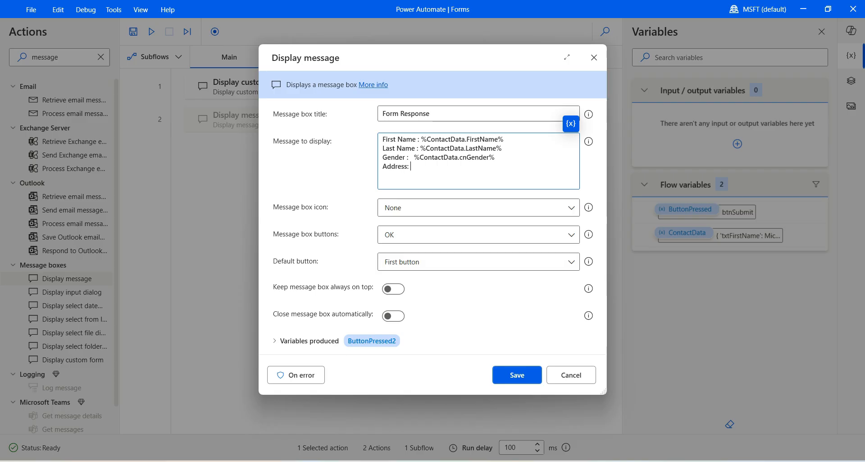
left_click_drag(415, 157, 495, 156)
key("ctrl+c")
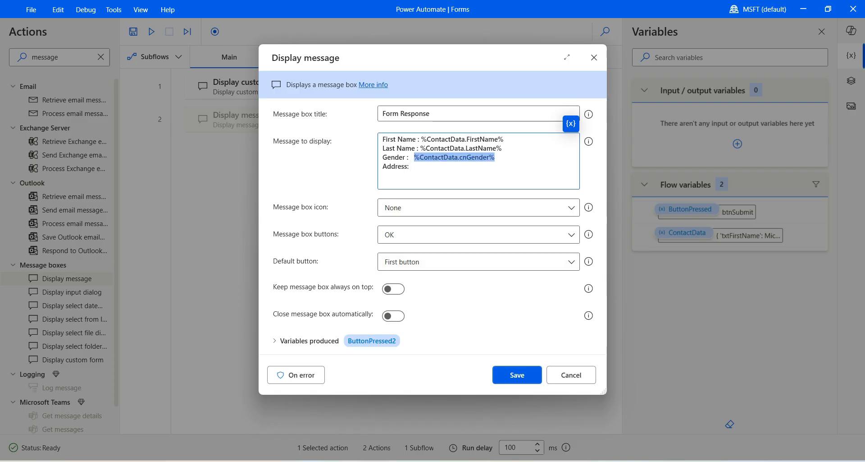
left_click(487, 157)
key("ctrl+v")
key("ctrl+z")
key("ctrl+v")
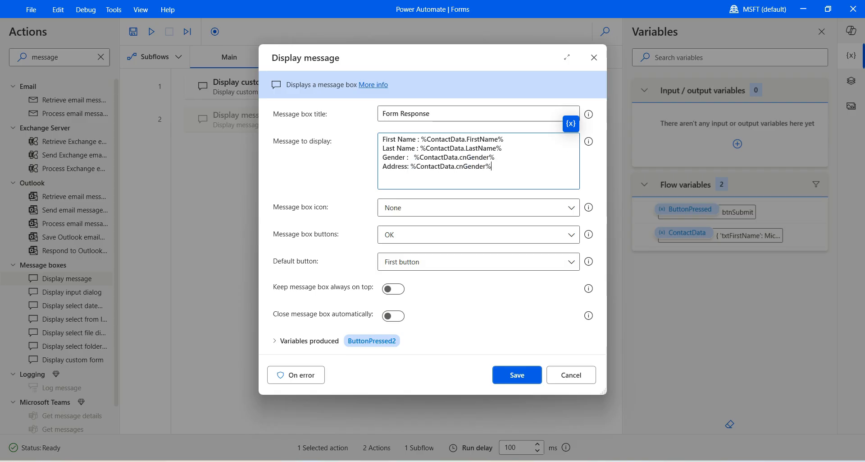
left_click_drag(458, 166, 484, 166)
key("BackSpace")
type("Address")
key("Delete")
- Keep OK as the message box's only button
left_click(478, 234)
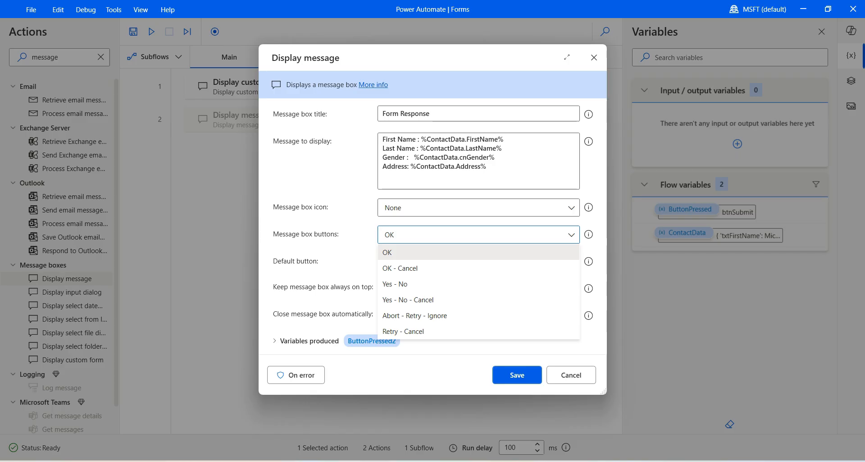
left_click(450, 252)
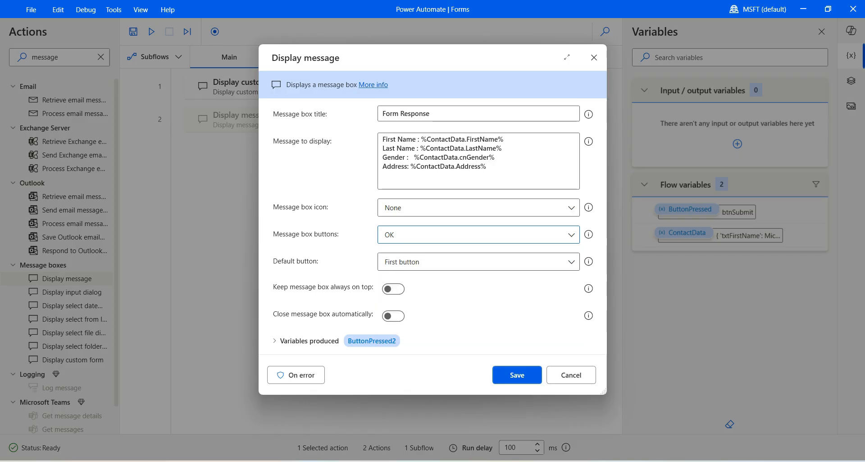
left_click(478, 208)
- Use the Information icon, prefix the field names with txt, change cnGender to chGender, and save
left_click(400, 241)
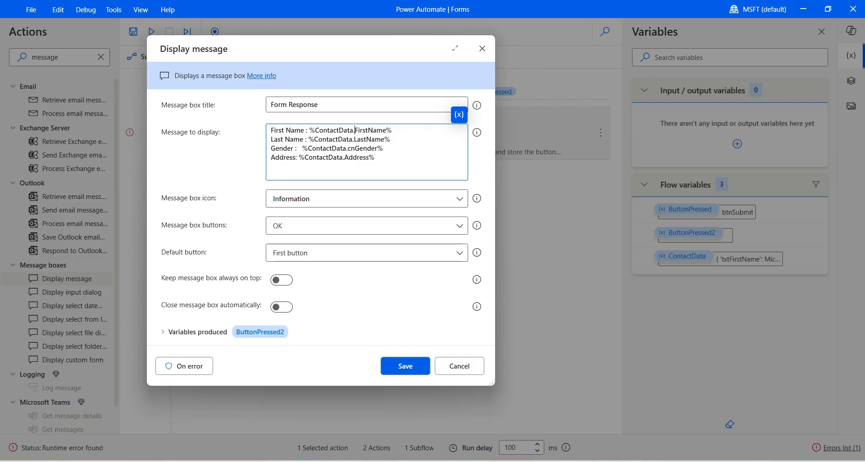
type("txt")
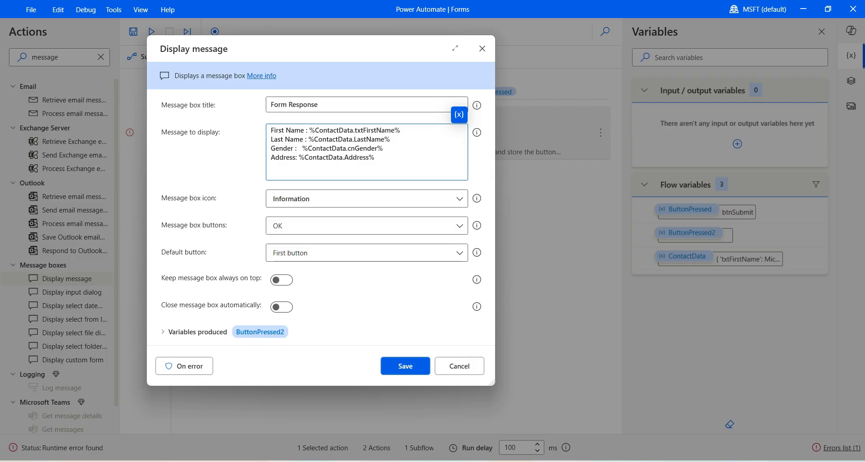
left_click(354, 139)
type("txt")
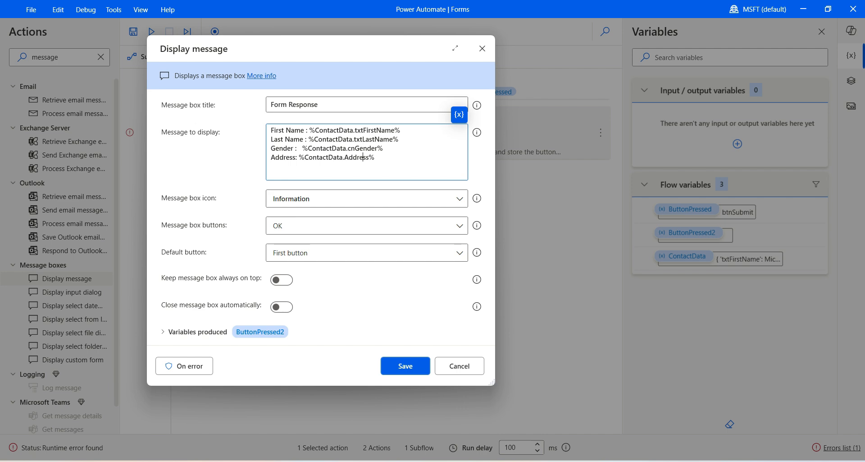
left_click(344, 157)
type("txt")
key("BackSpace")
type("h")
left_click(517, 375)
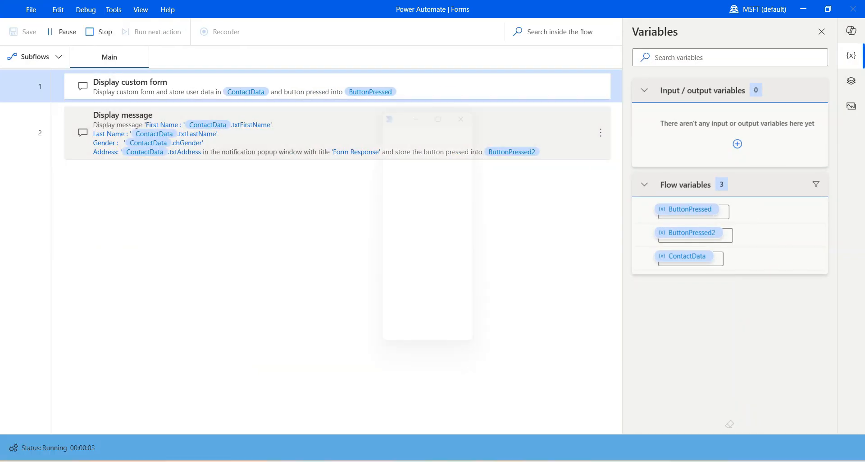
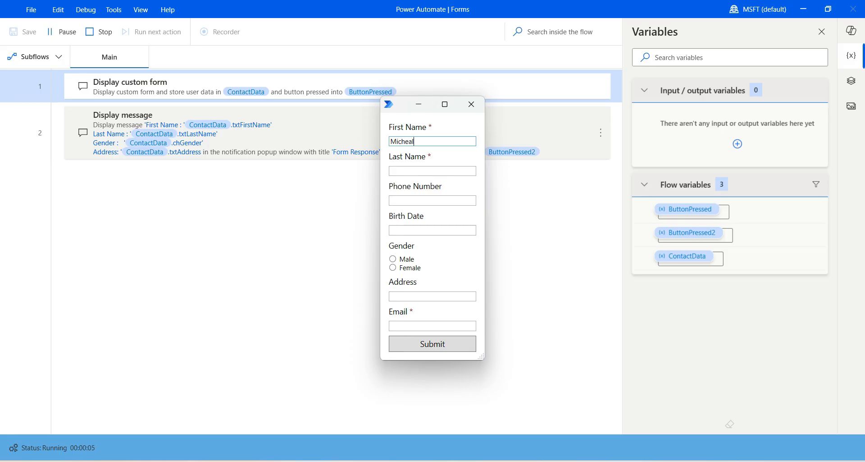
- Enter a first name, last name, phone number and birth date 11/11/2000 in the form
key("Tab")
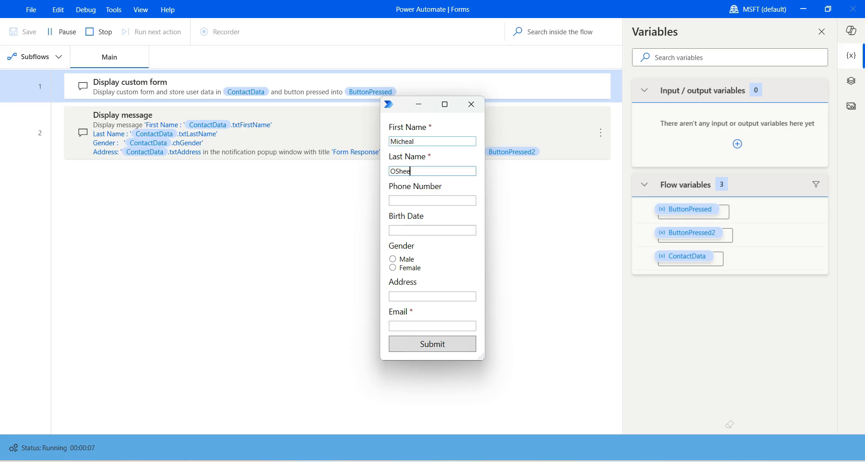
key("Tab")
key("Tab")
key("shift+Tab")
key("Tab")
type("11/11/2000")
- Choose Male, enter the address SampleAddress and an email, then submit the form
key("Tab")
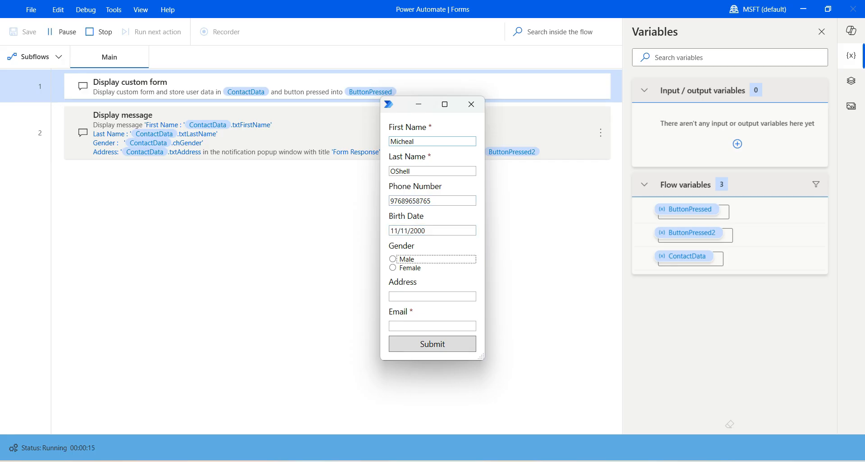
key("space")
key("Tab")
type("SampleAddress")
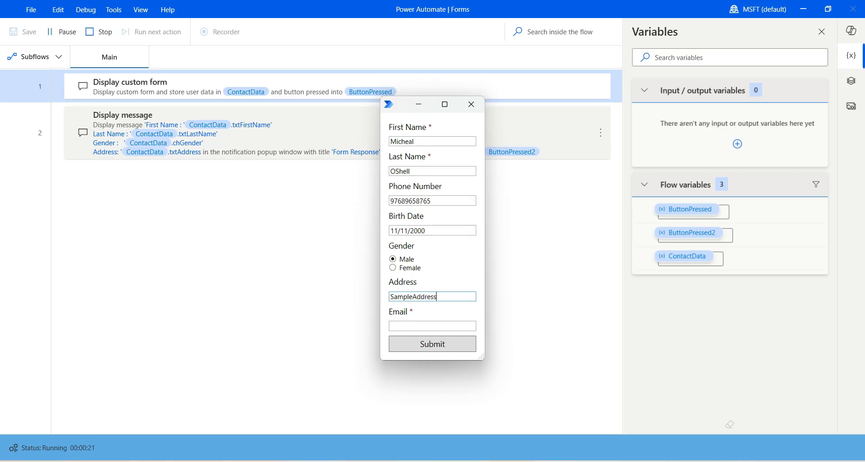
key("Tab")
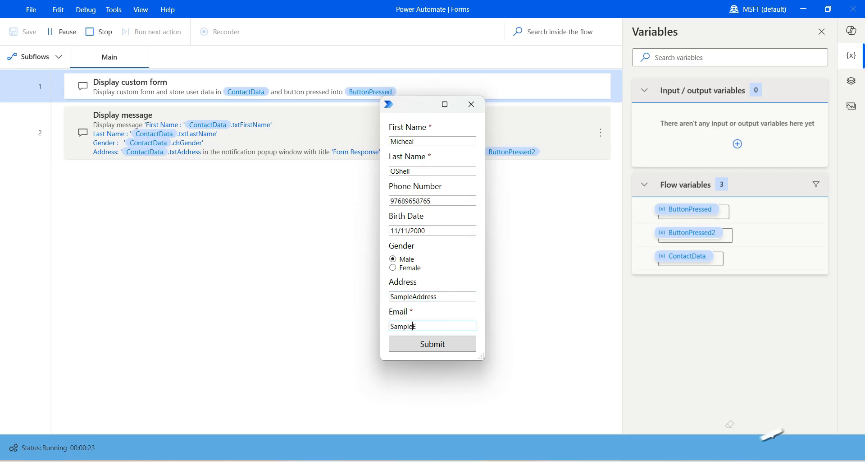
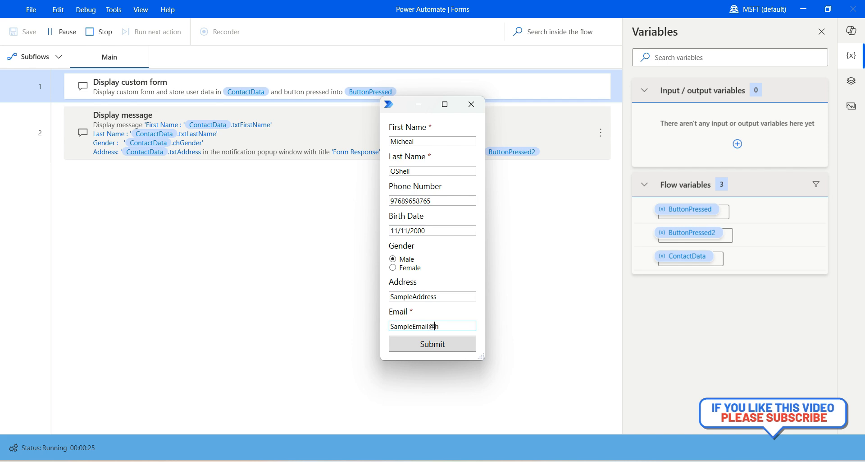
key("Tab")
key("Return")
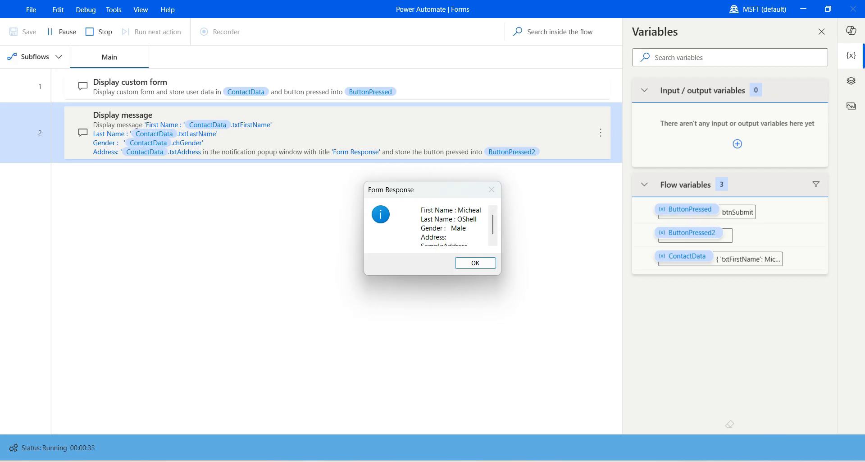
- Scroll through the Form Response message and close it with OK
scroll(451, 225, "down", 1)
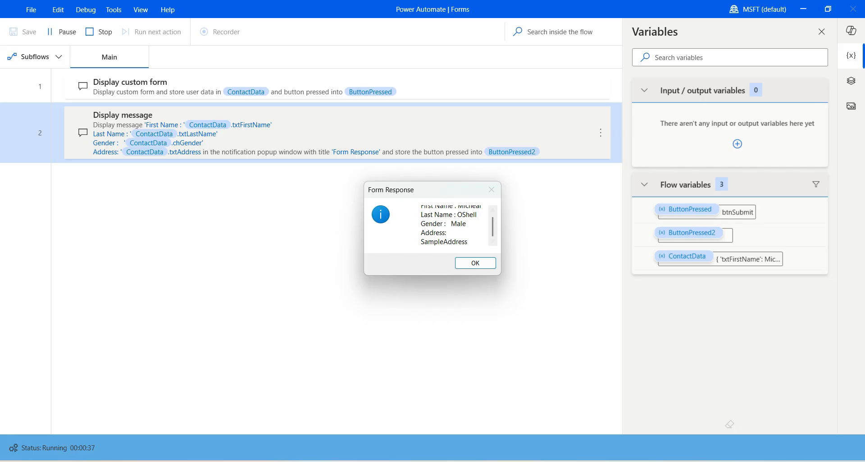
left_click(476, 262)
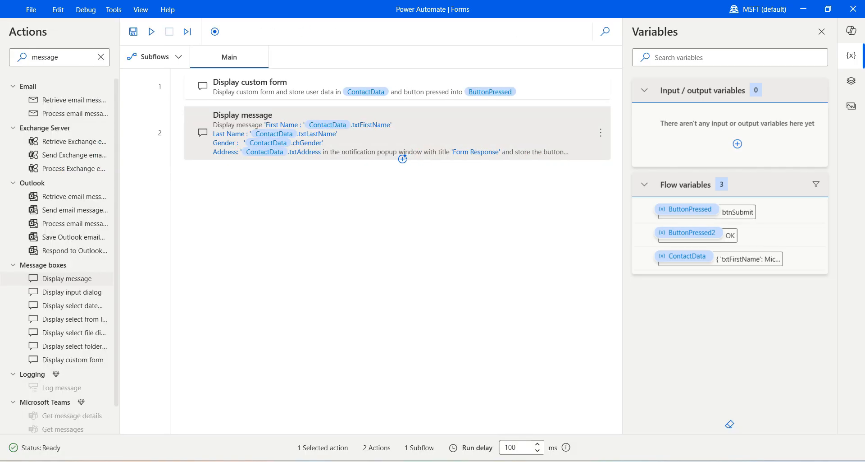